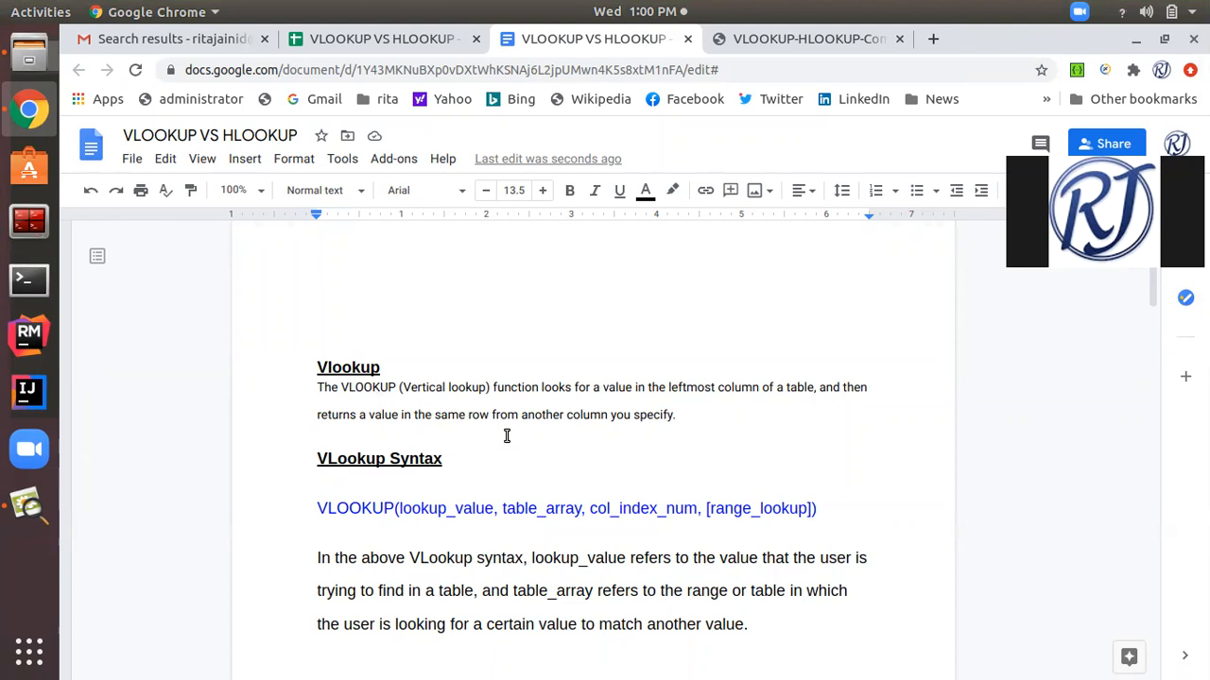
Switch from the Vlookup notes document to the VLOOKUP VS HLOOKUP spreadsheet.
scroll(507, 435, "down", 1)
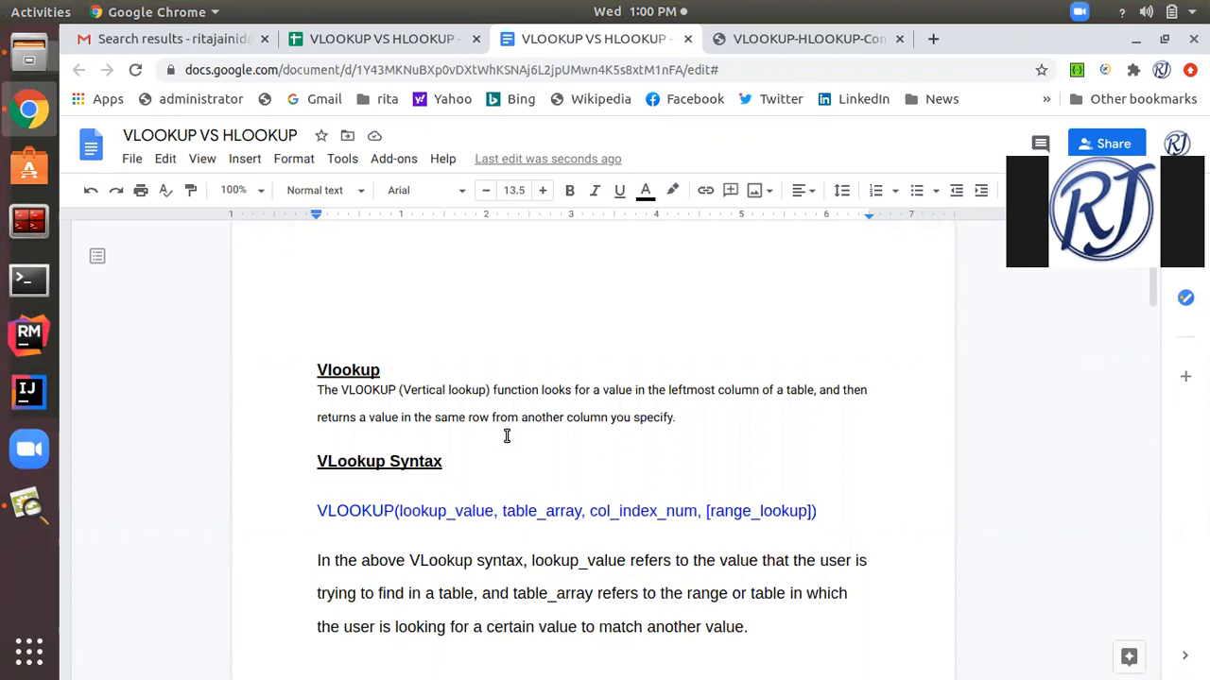
scroll(506, 436, "up", 1)
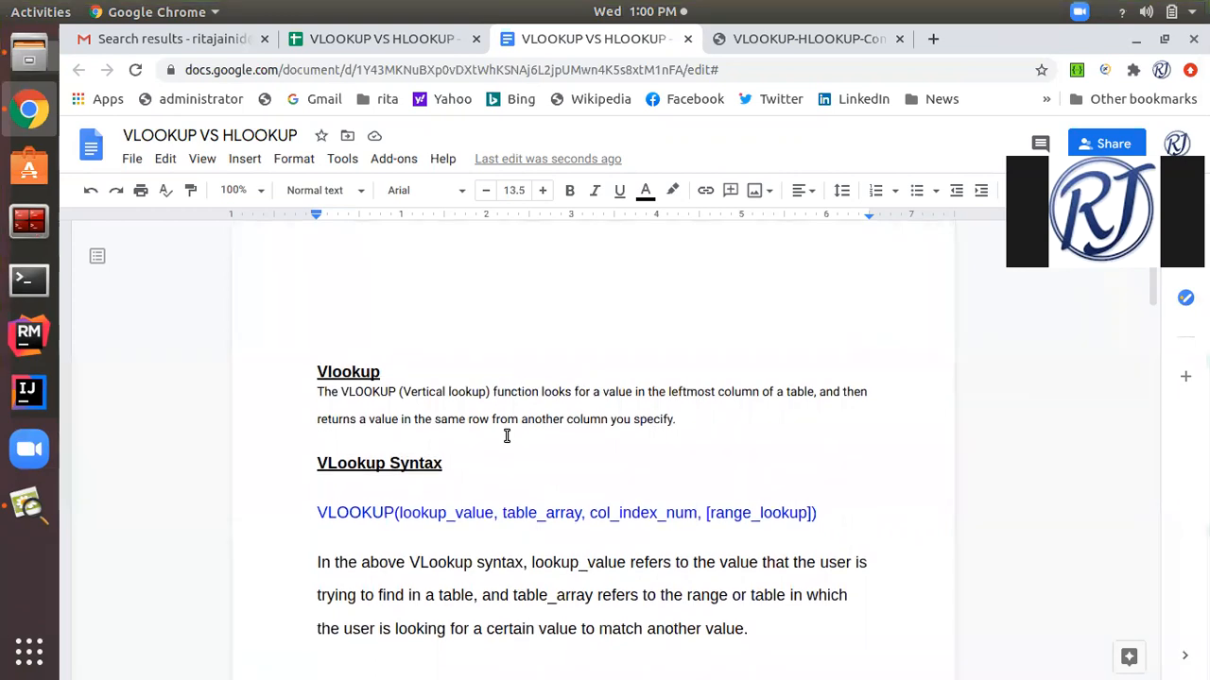
left_click(366, 43)
Compare the employee table in rows 2 to 12 with the Ecode lookup table in rows 15 to 20 on the VLOOKUP sheet.
scroll(513, 367, "down", 1)
scroll(513, 367, "up", 1)
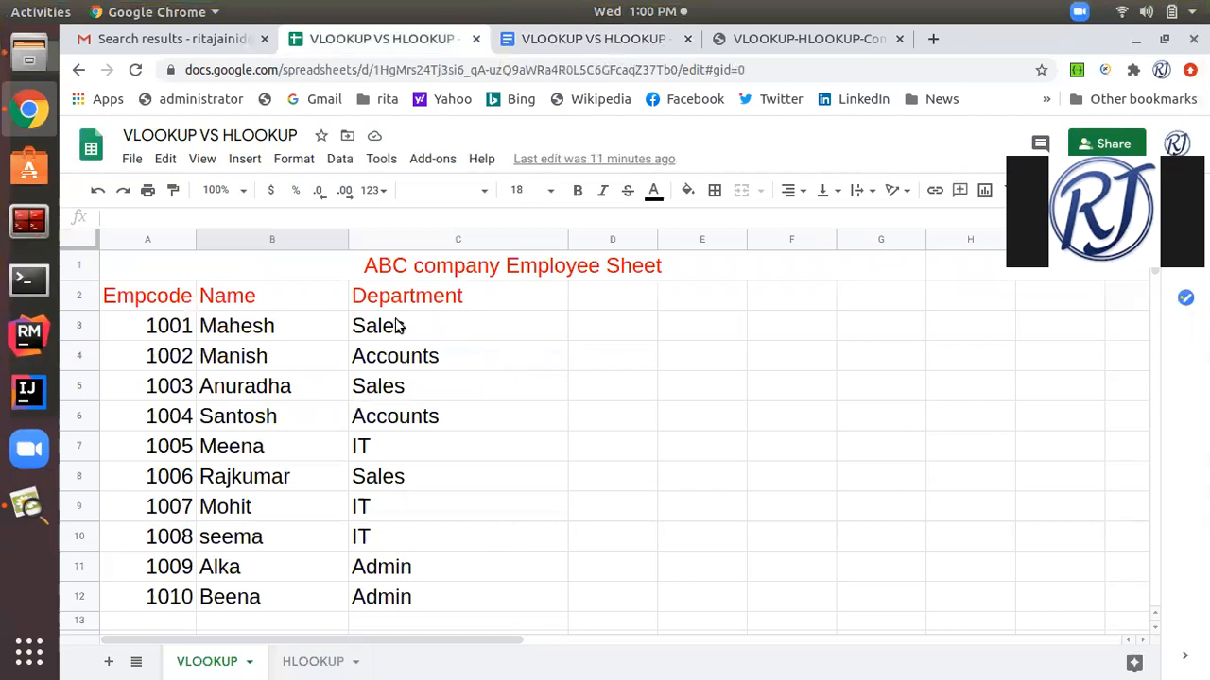
scroll(394, 378, "down", 1)
scroll(394, 378, "up", 1)
scroll(278, 364, "down", 1)
scroll(279, 364, "up", 1)
scroll(278, 364, "down", 1)
scroll(279, 364, "up", 1)
scroll(279, 364, "down", 1)
scroll(279, 364, "up", 1)
scroll(279, 364, "down", 1)
scroll(279, 364, "up", 1)
scroll(321, 439, "down", 3)
scroll(321, 438, "up", 3)
scroll(369, 466, "down", 3)
scroll(369, 466, "down", 2)
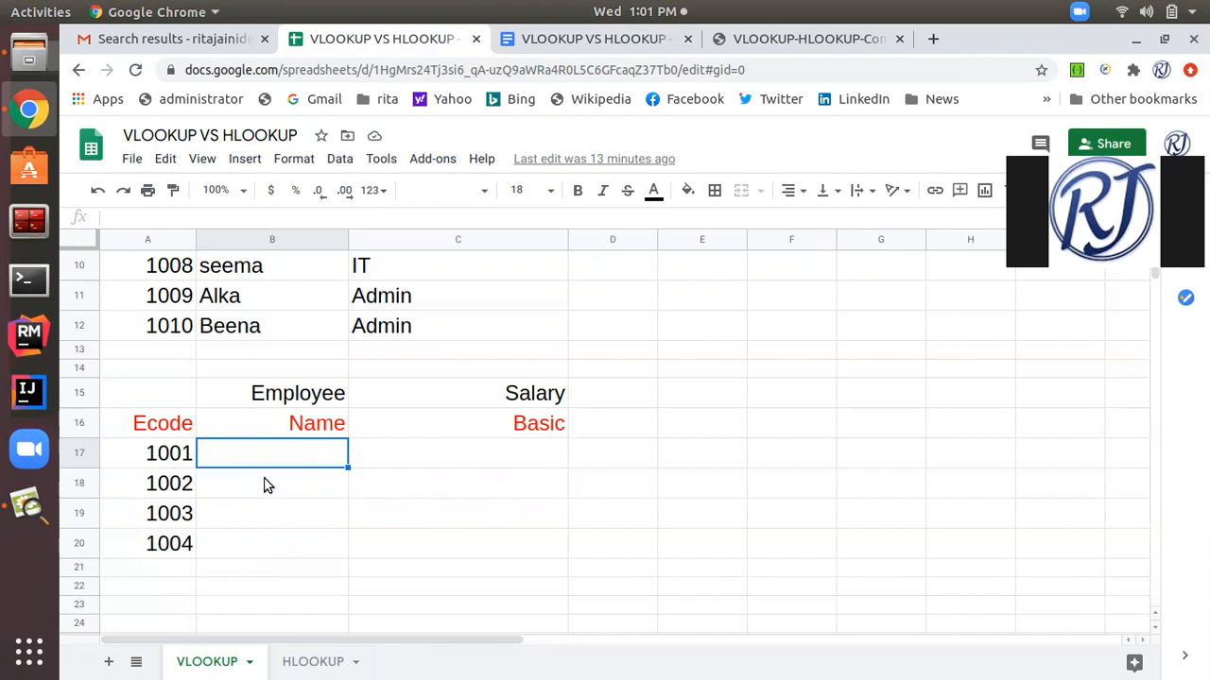
scroll(292, 513, "up", 3)
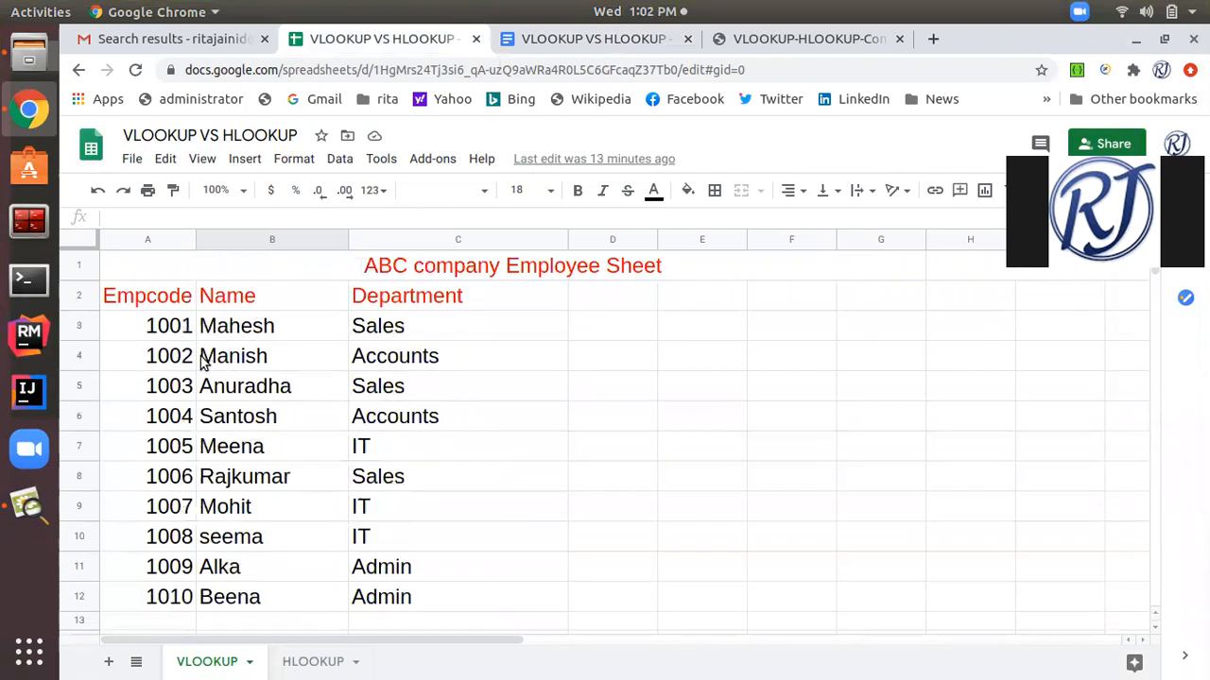
scroll(186, 438, "down", 3)
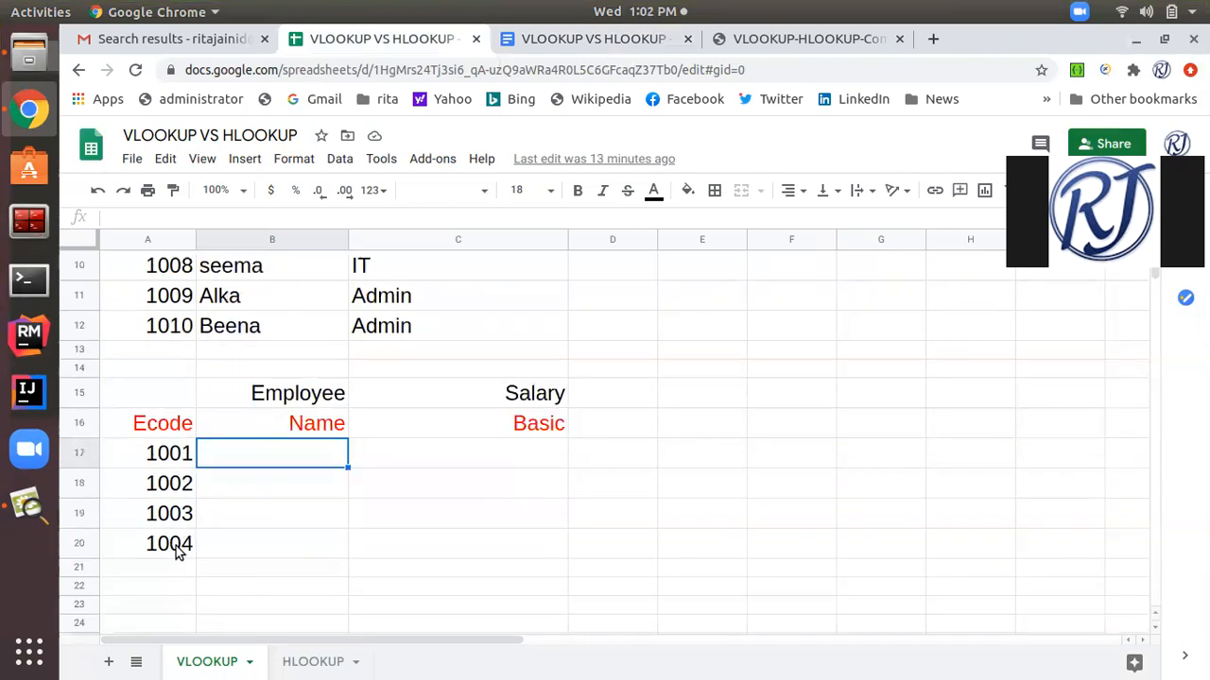
scroll(269, 427, "up", 2)
scroll(268, 426, "up", 1)
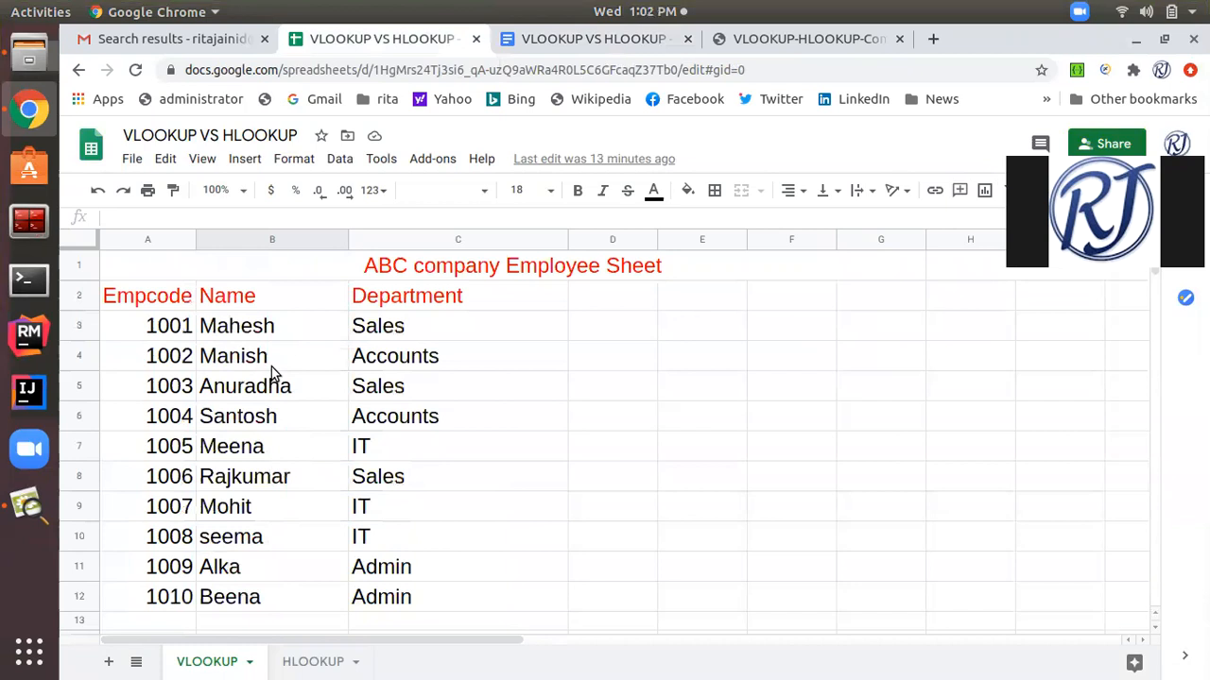
scroll(261, 395, "down", 1)
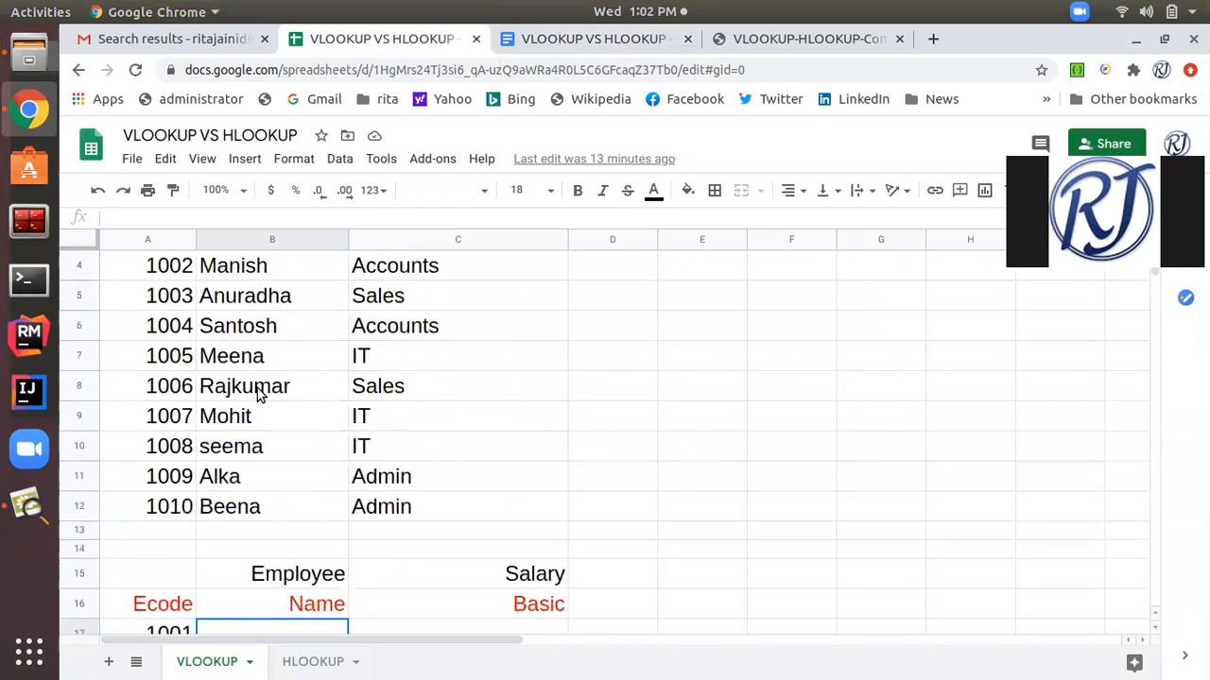
scroll(261, 395, "up", 1)
scroll(261, 395, "down", 2)
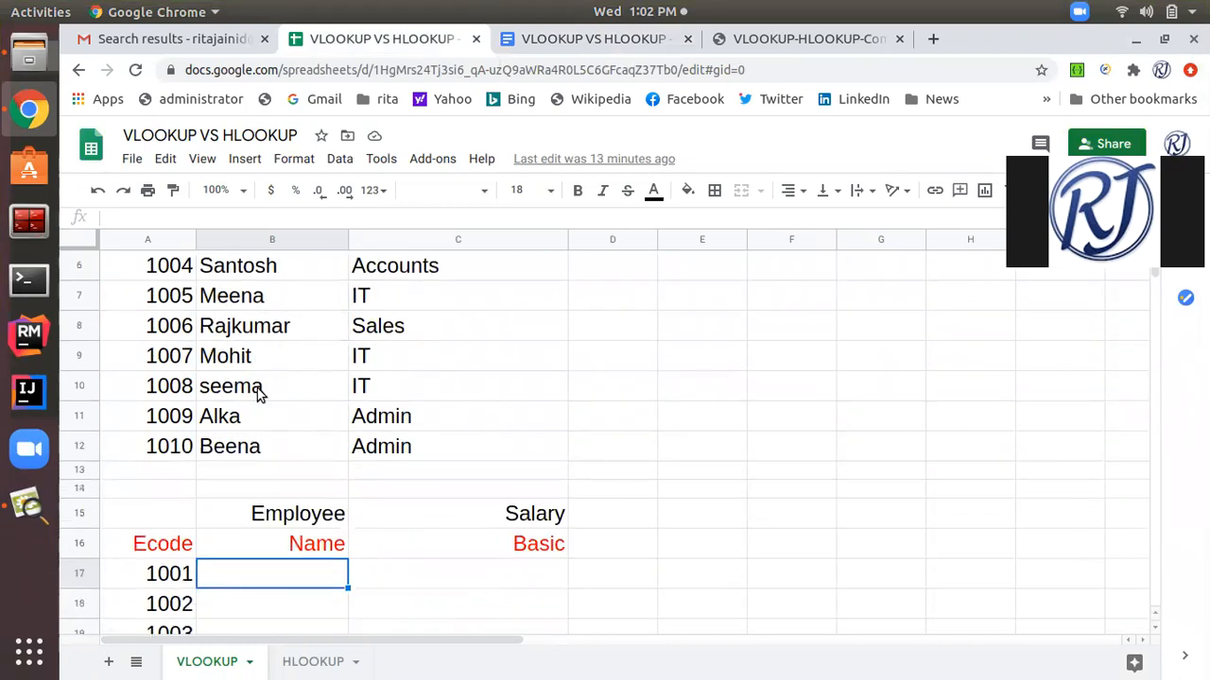
scroll(261, 395, "up", 2)
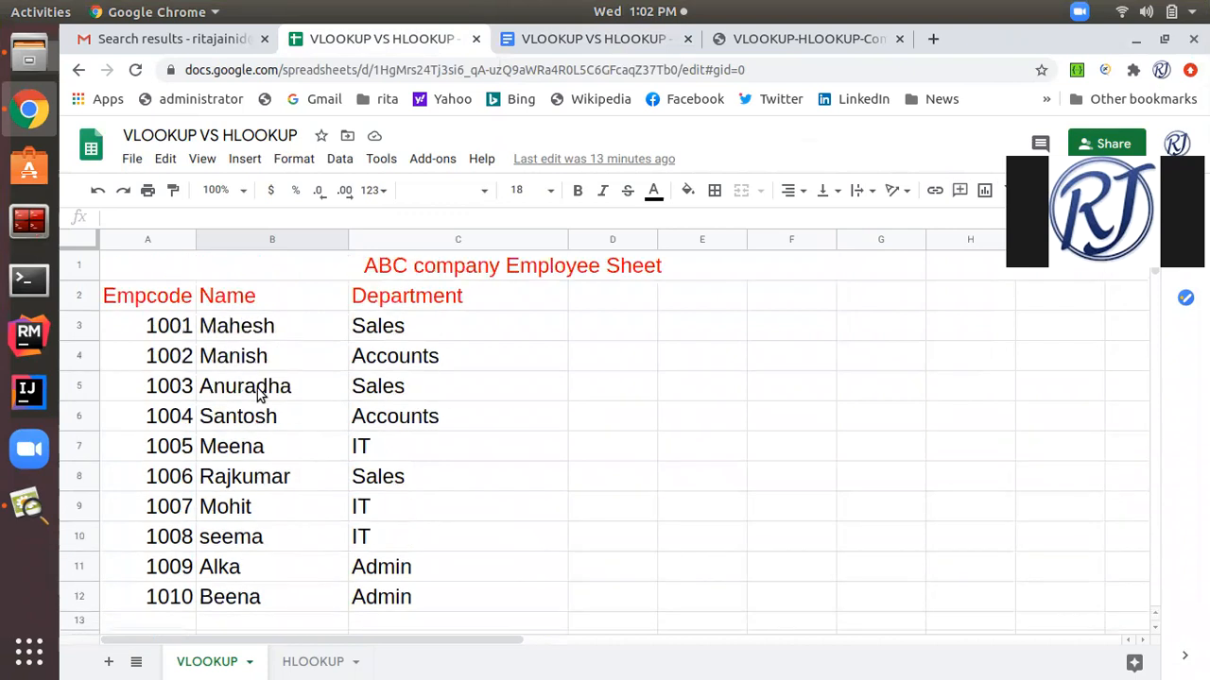
scroll(261, 395, "down", 3)
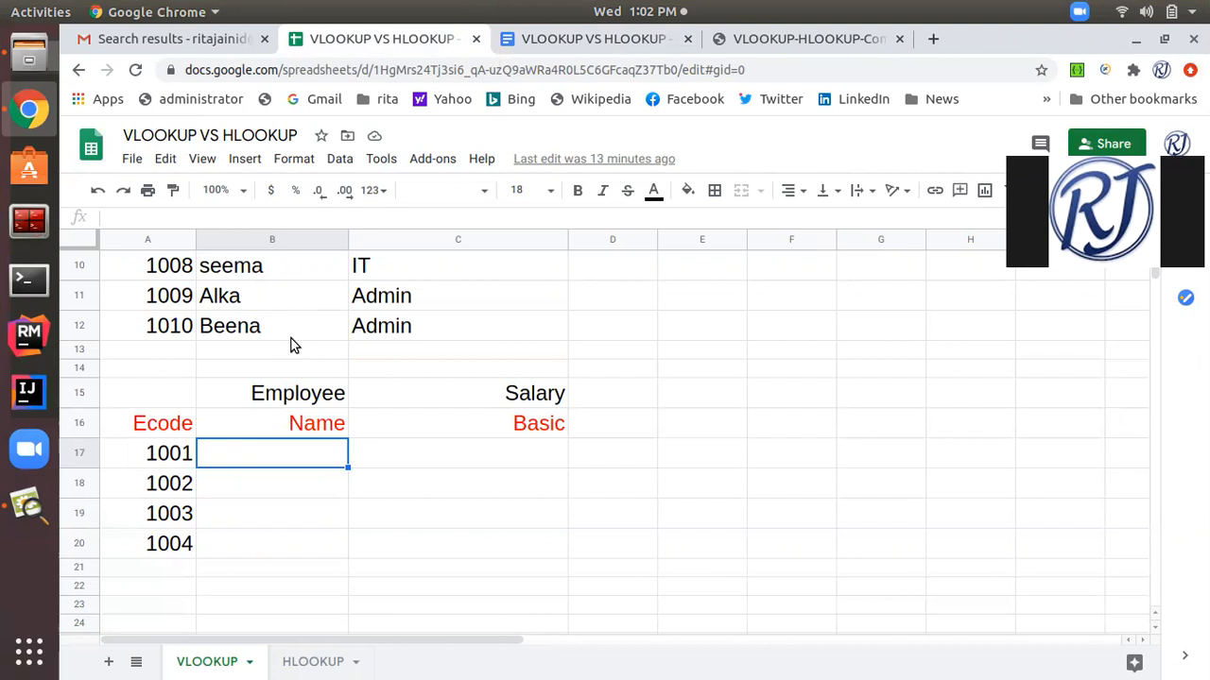
scroll(291, 346, "up", 4)
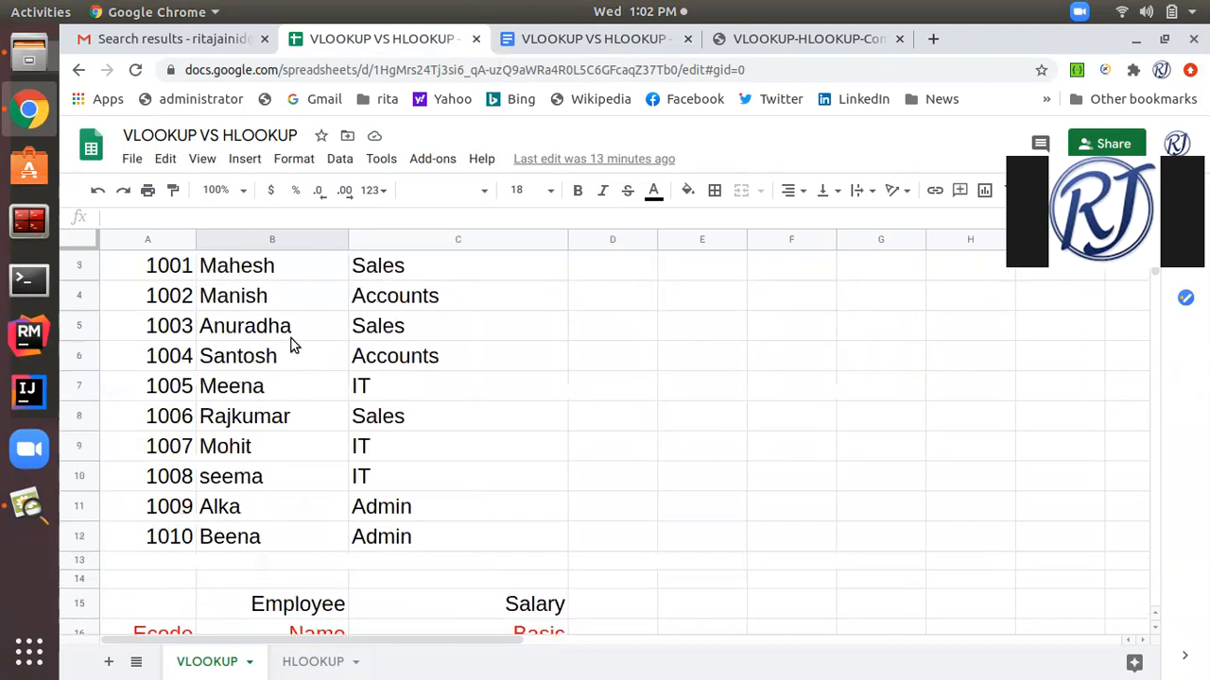
scroll(291, 346, "down", 5)
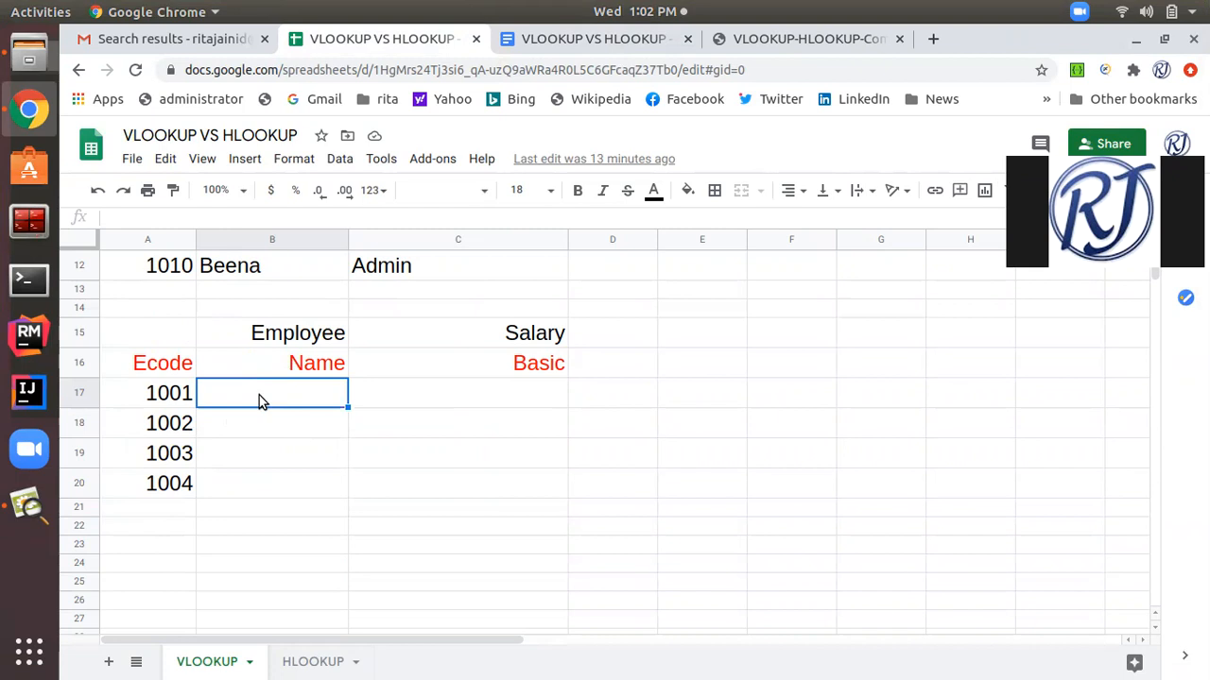
Begin the formula =VLOOKUP( in cell B17 beside Ecode 1001 and review the function's range and index arguments.
type("=")
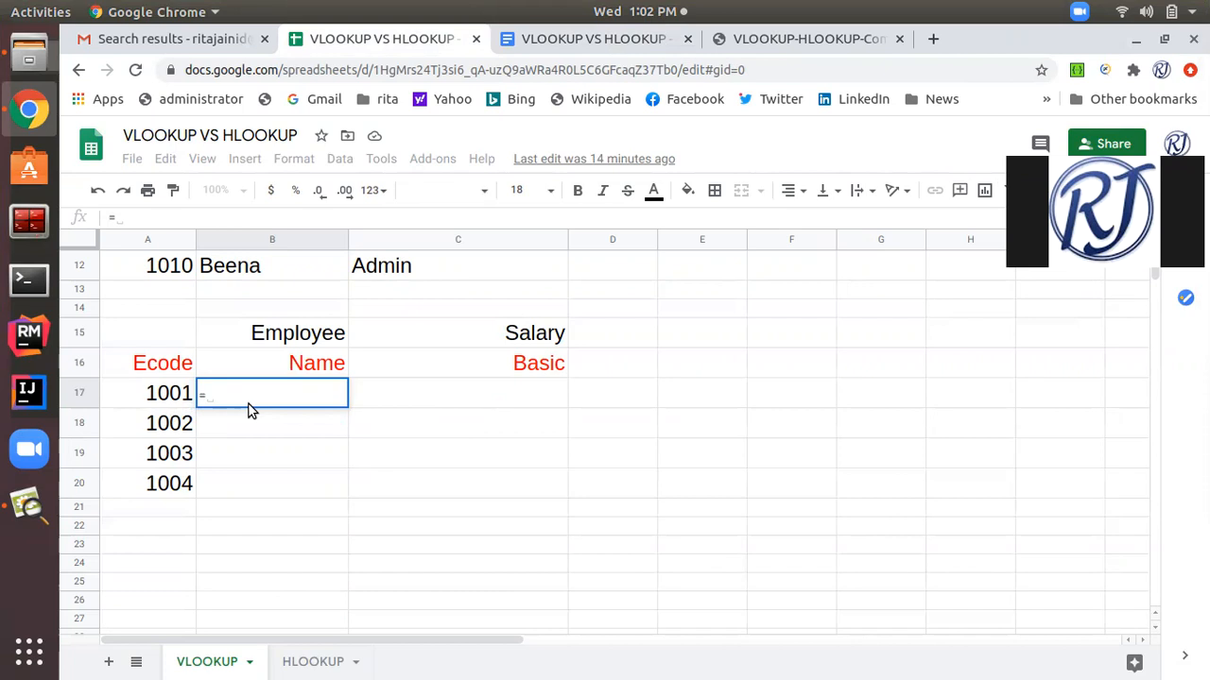
type("VLOOU")
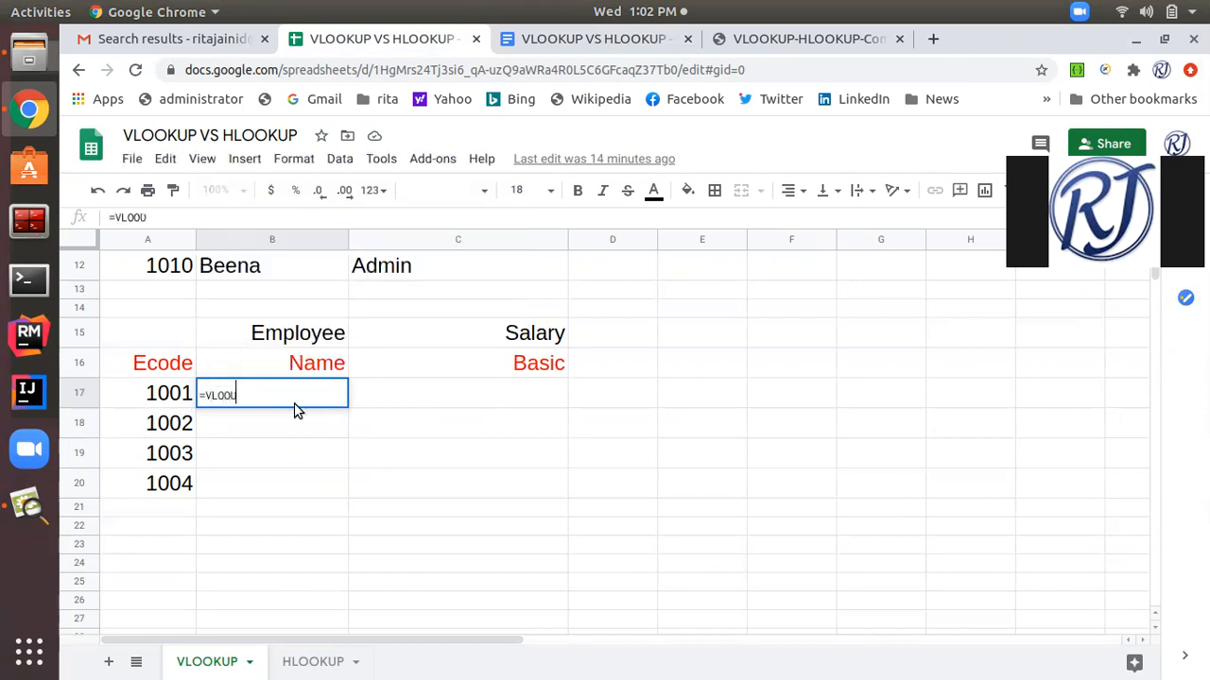
key("BackSpace")
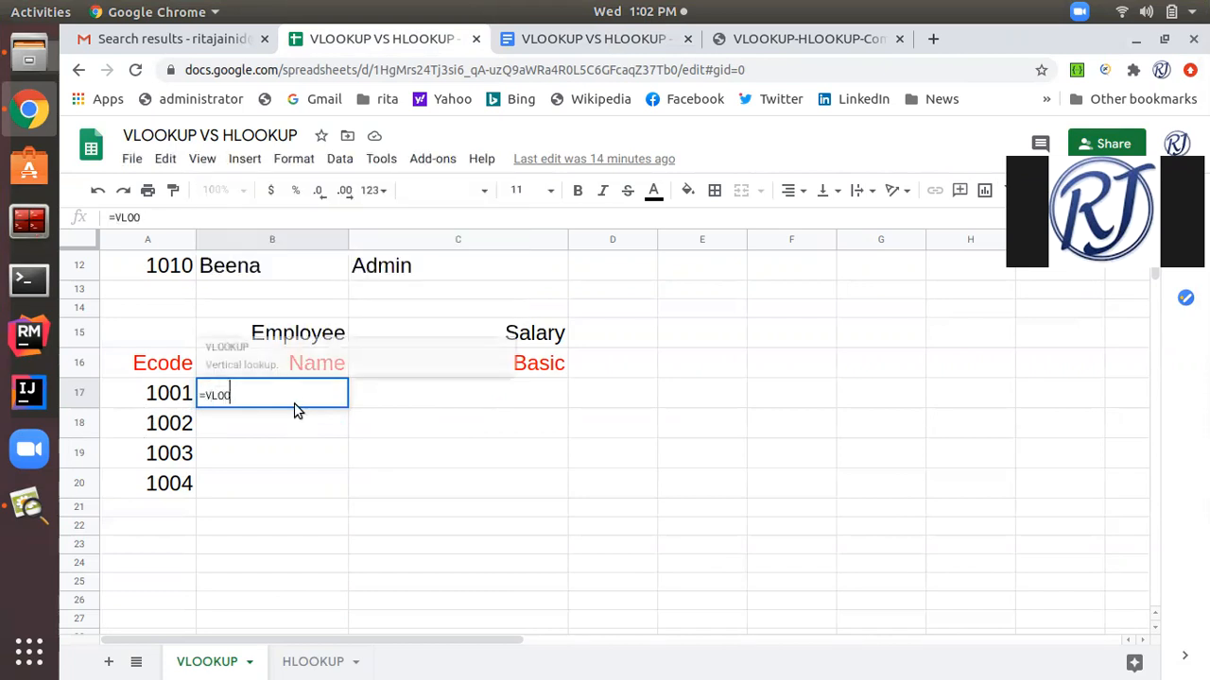
type("KUP(")
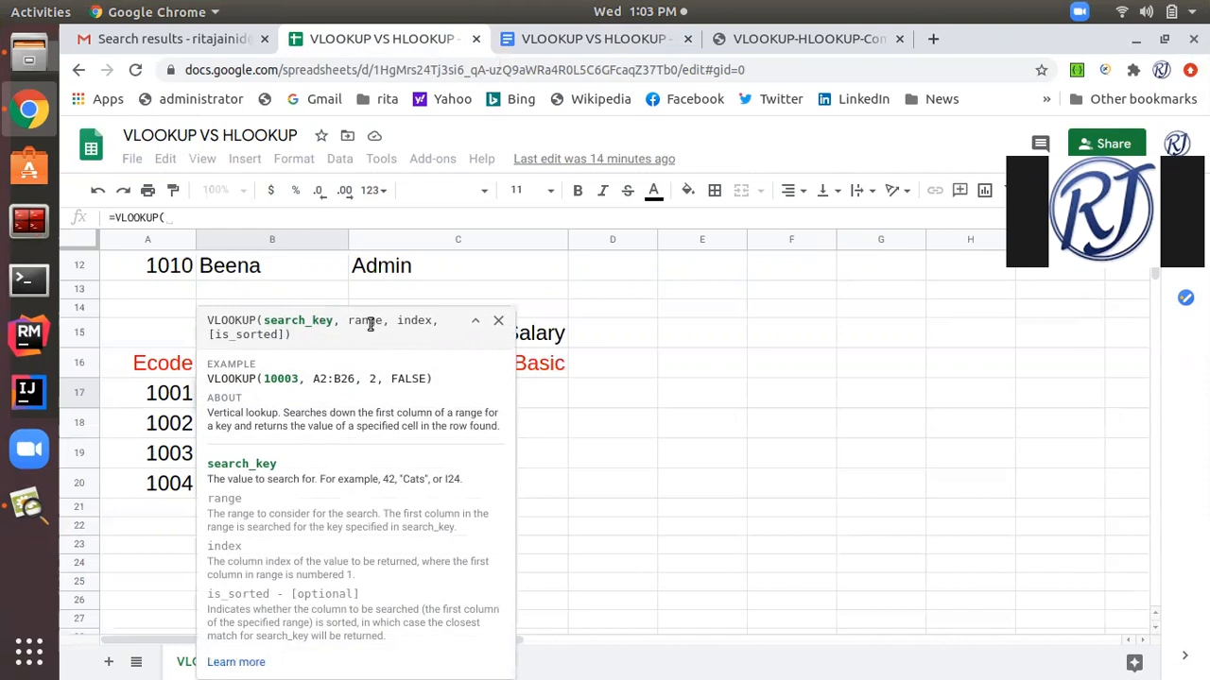
left_click_drag(352, 322, 383, 323)
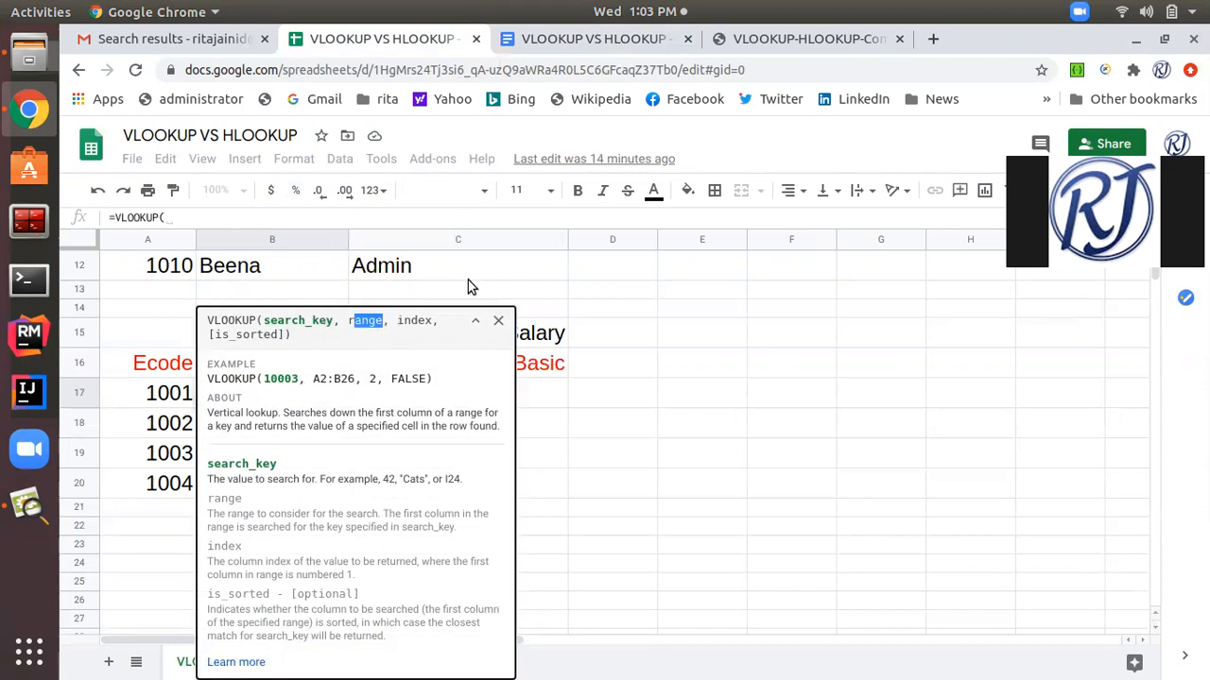
left_click(397, 325)
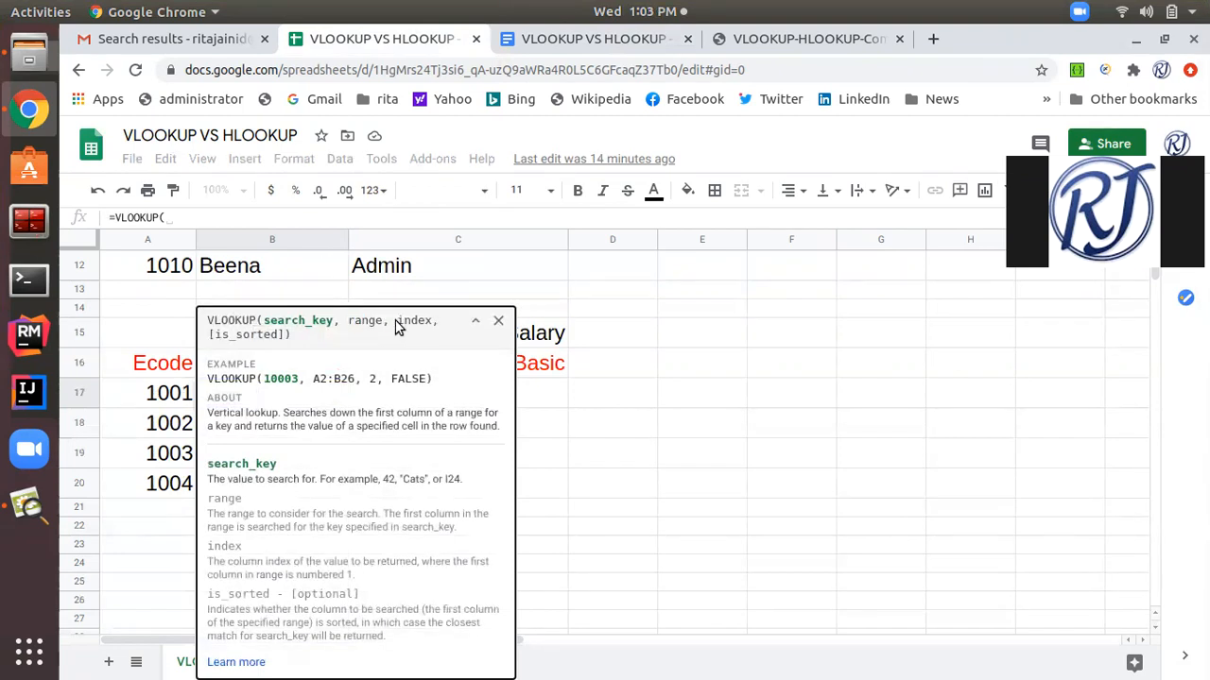
left_click_drag(395, 325, 432, 325)
left_click(161, 399)
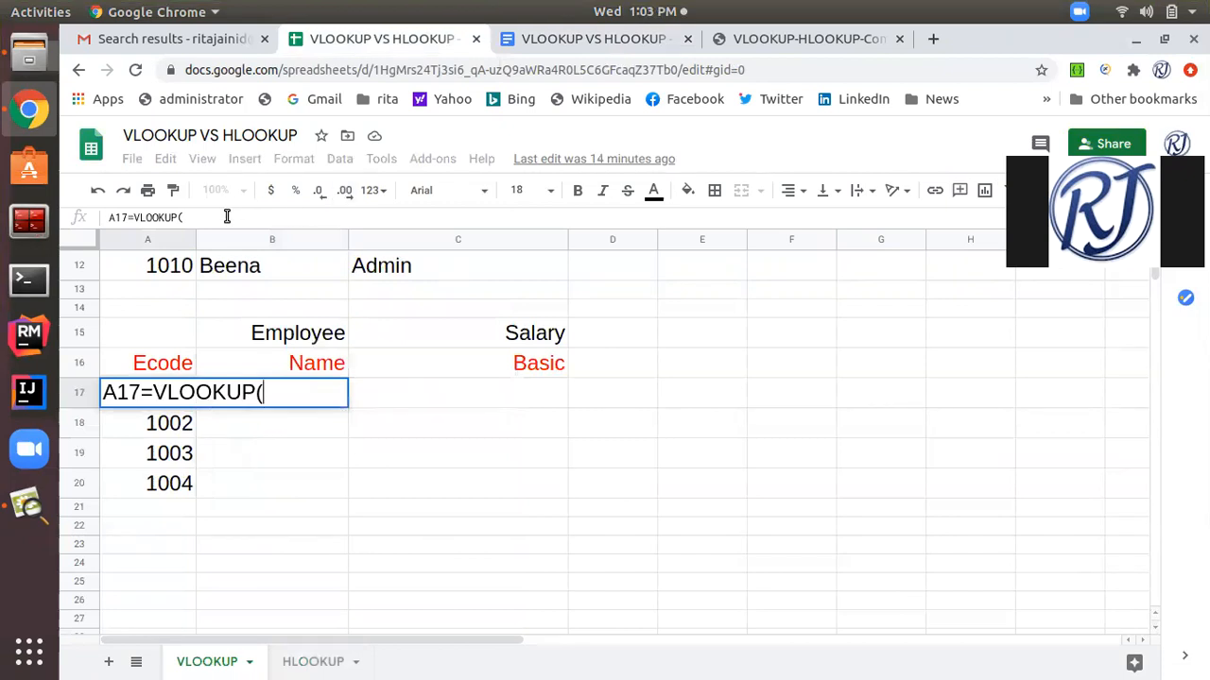
key("Return")
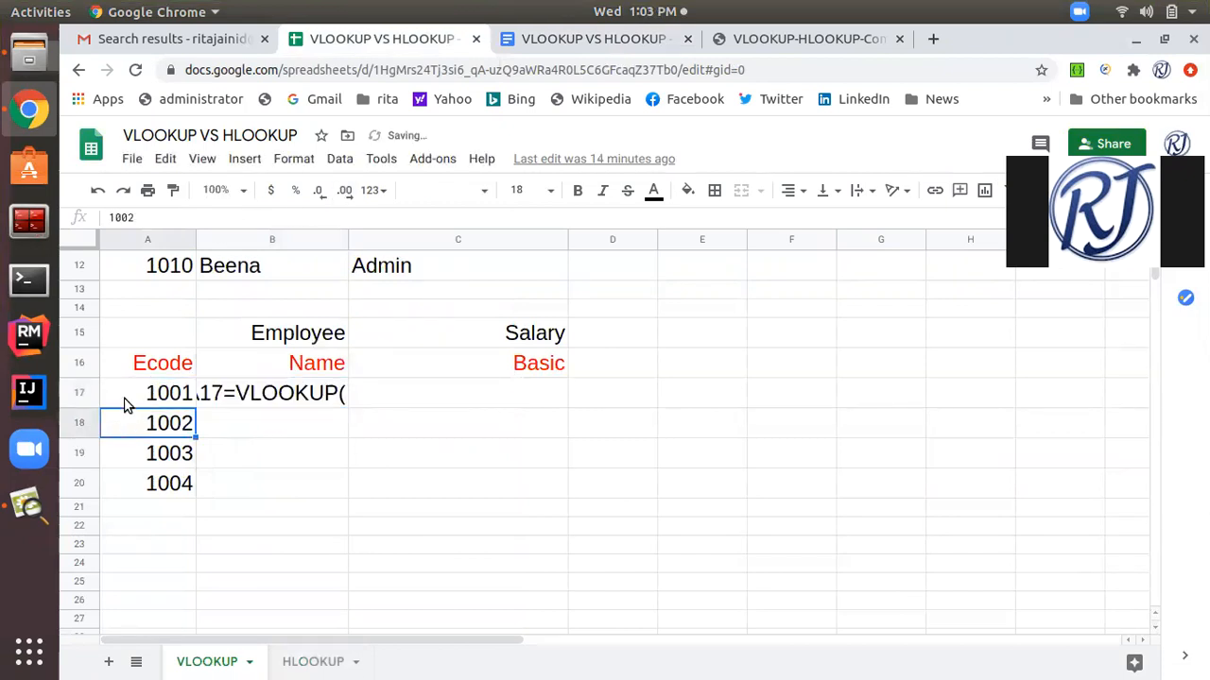
left_click(140, 394)
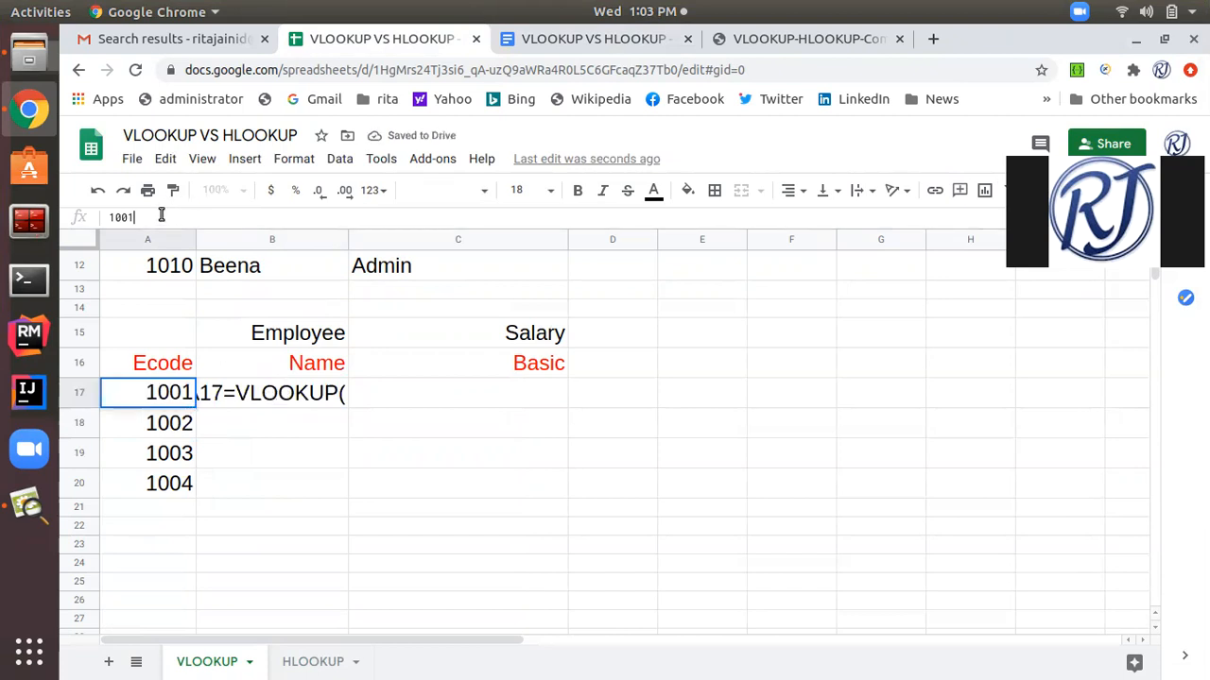
left_click(260, 395)
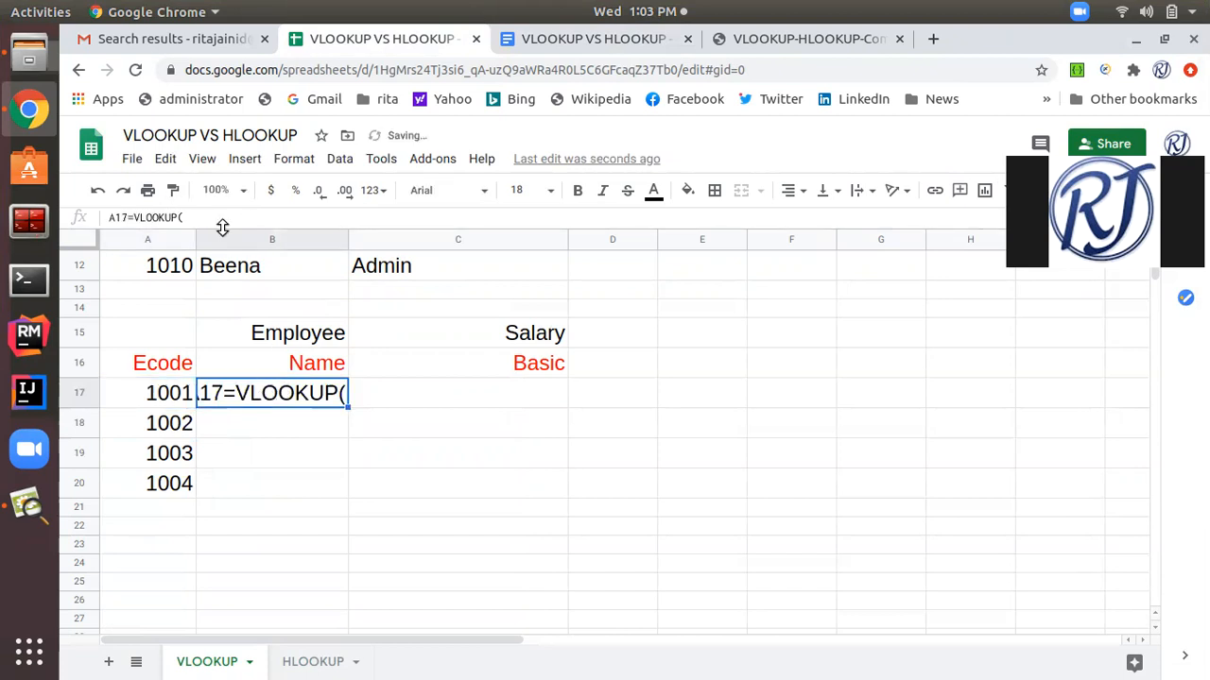
left_click(134, 217)
key("Left")
key("BackSpace")
key("BackSpace")
key("BackSpace")
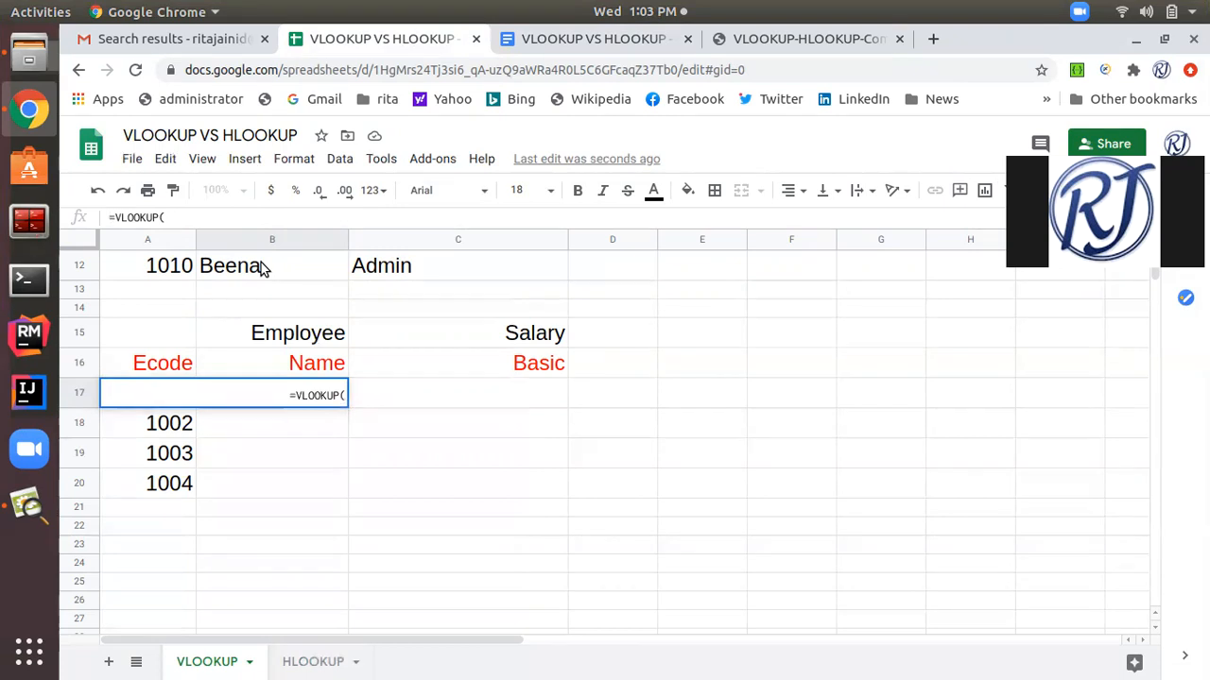
Add A17 as the search key and A2:C12 as the lookup range to the VLOOKUP formula in B17.
left_click(181, 216)
type("A17")
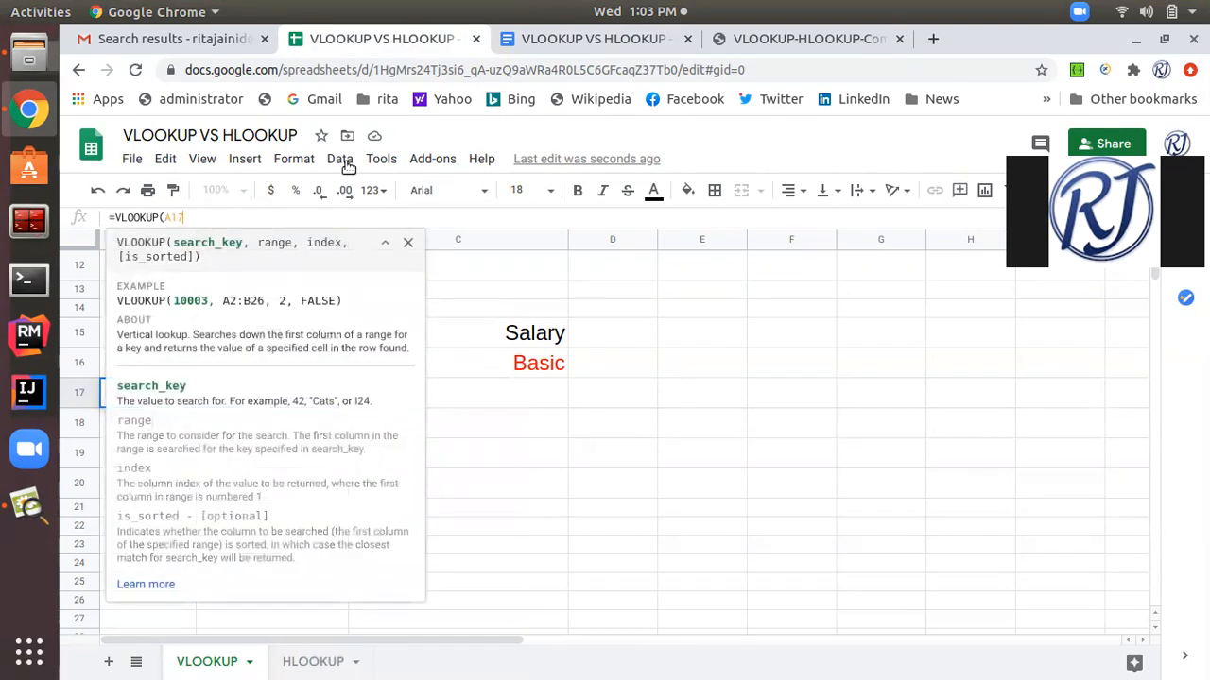
type(",")
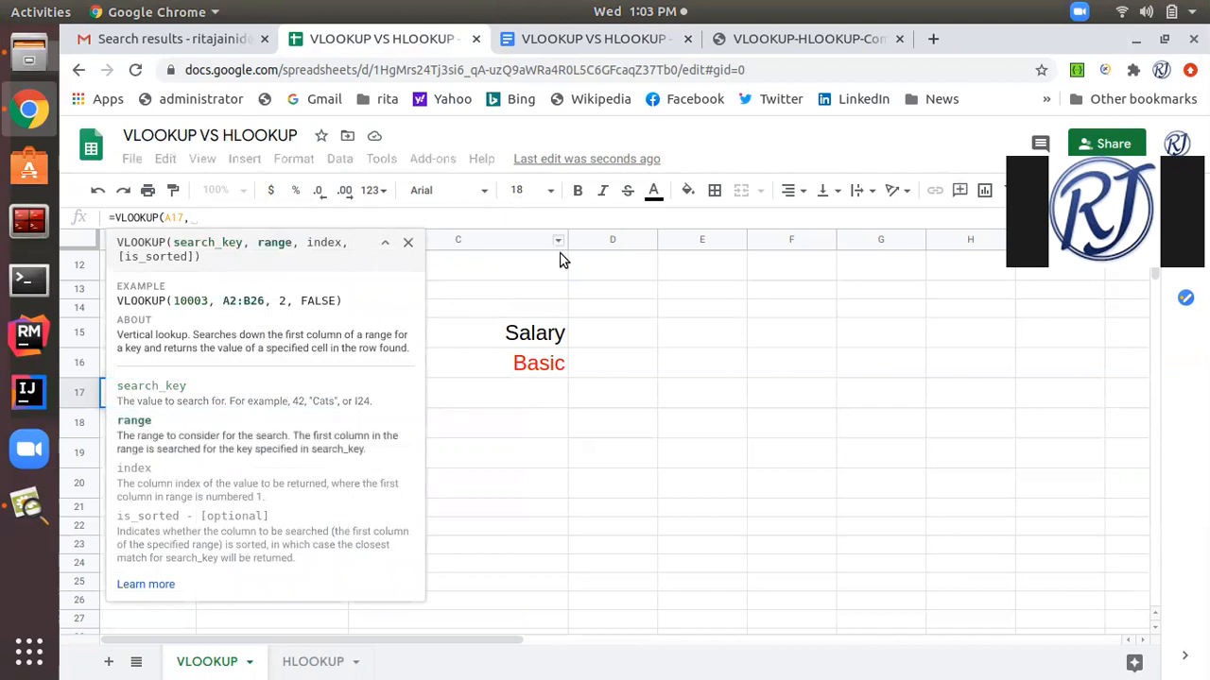
left_click(484, 310)
scroll(484, 306, "up", 5)
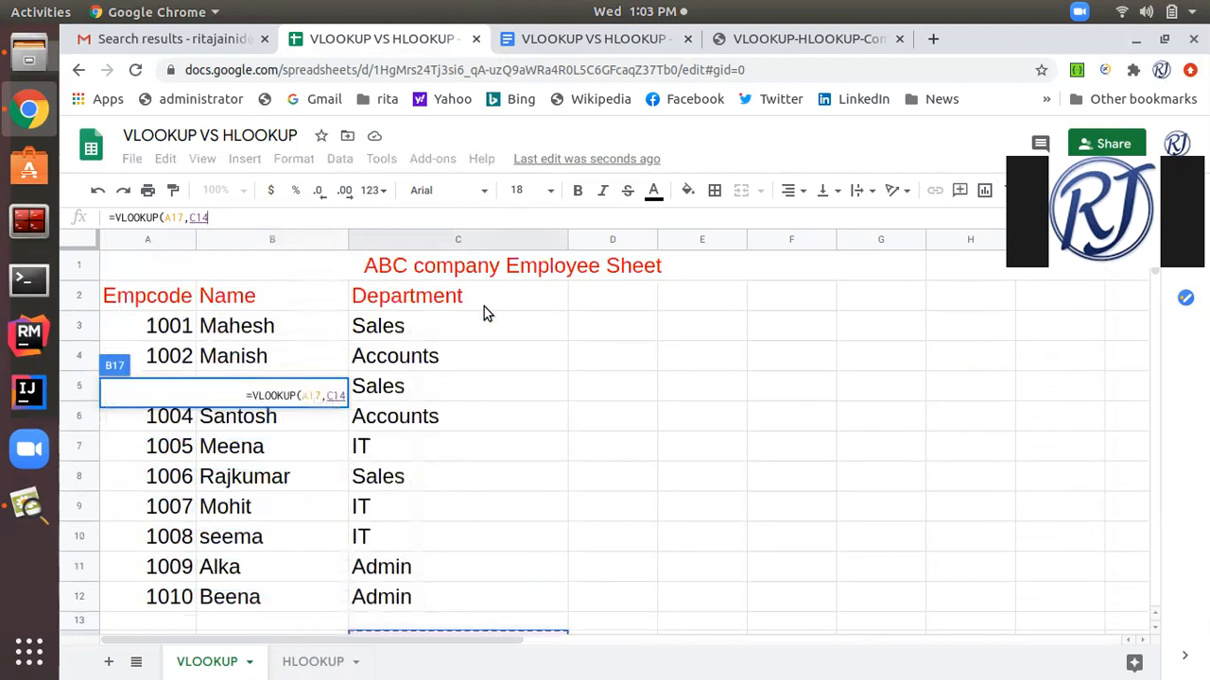
left_click_drag(170, 297, 354, 605)
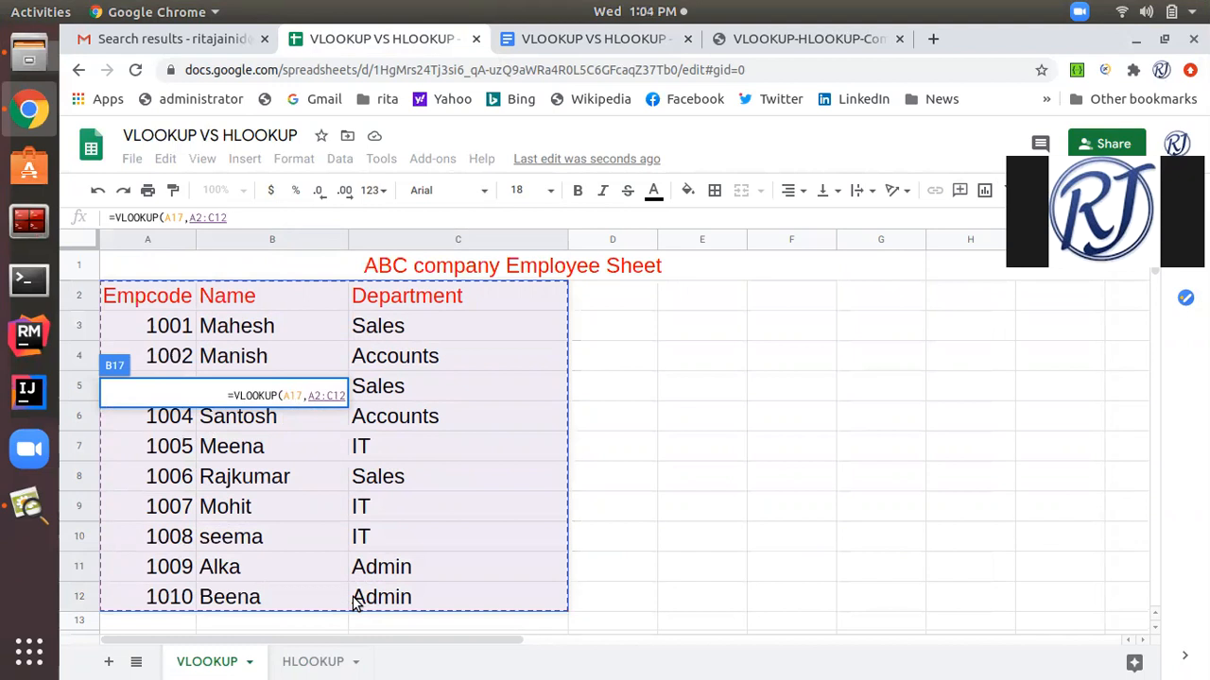
left_click(254, 218)
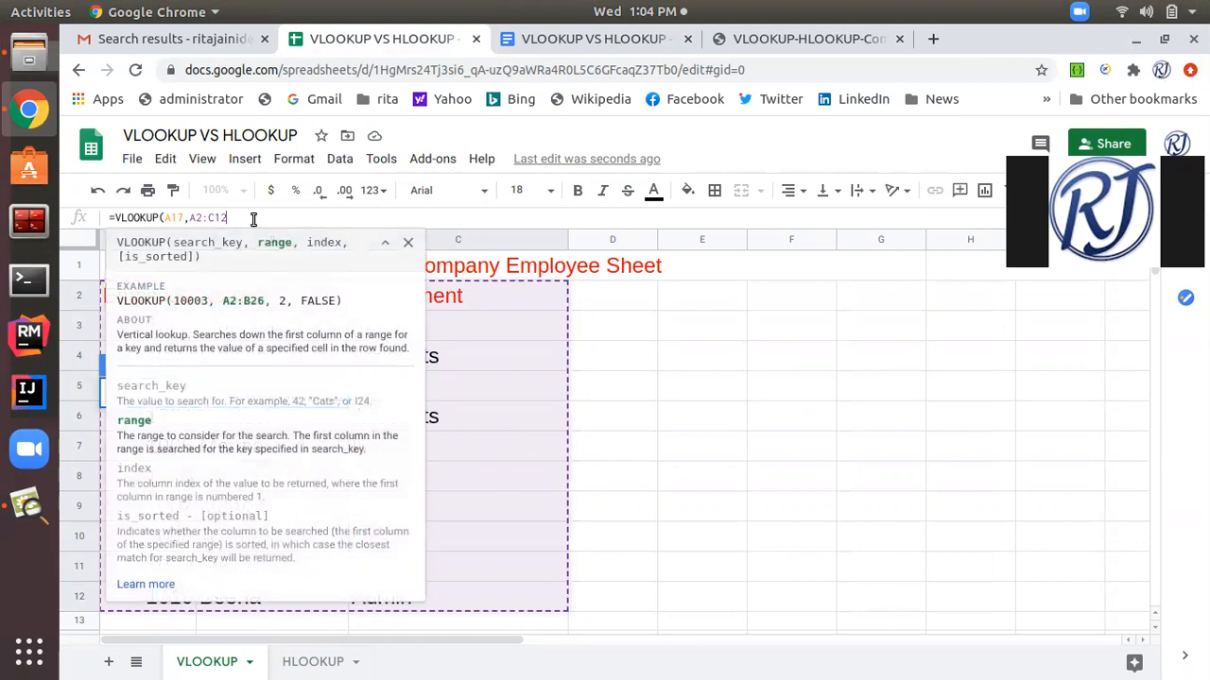
type(",")
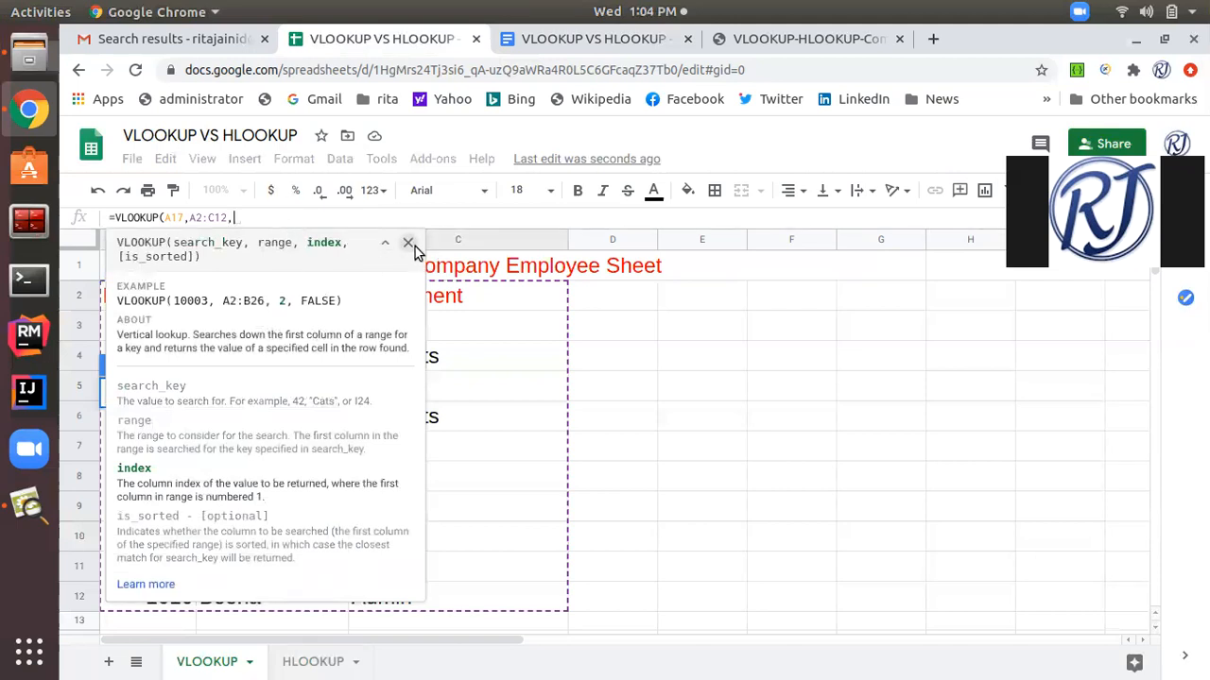
Give the VLOOKUP formula in B17 column index 2, close it, enter it and check the result against the employee table.
left_click(510, 369)
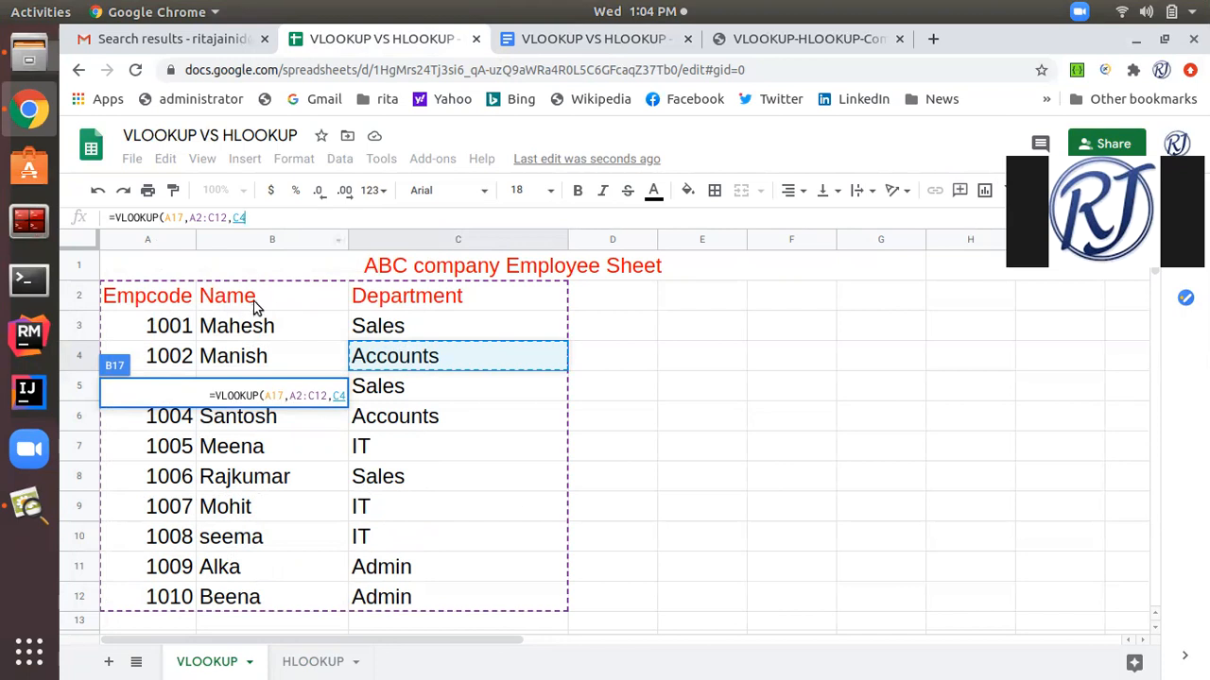
left_click(269, 218)
key("BackSpace")
key("BackSpace")
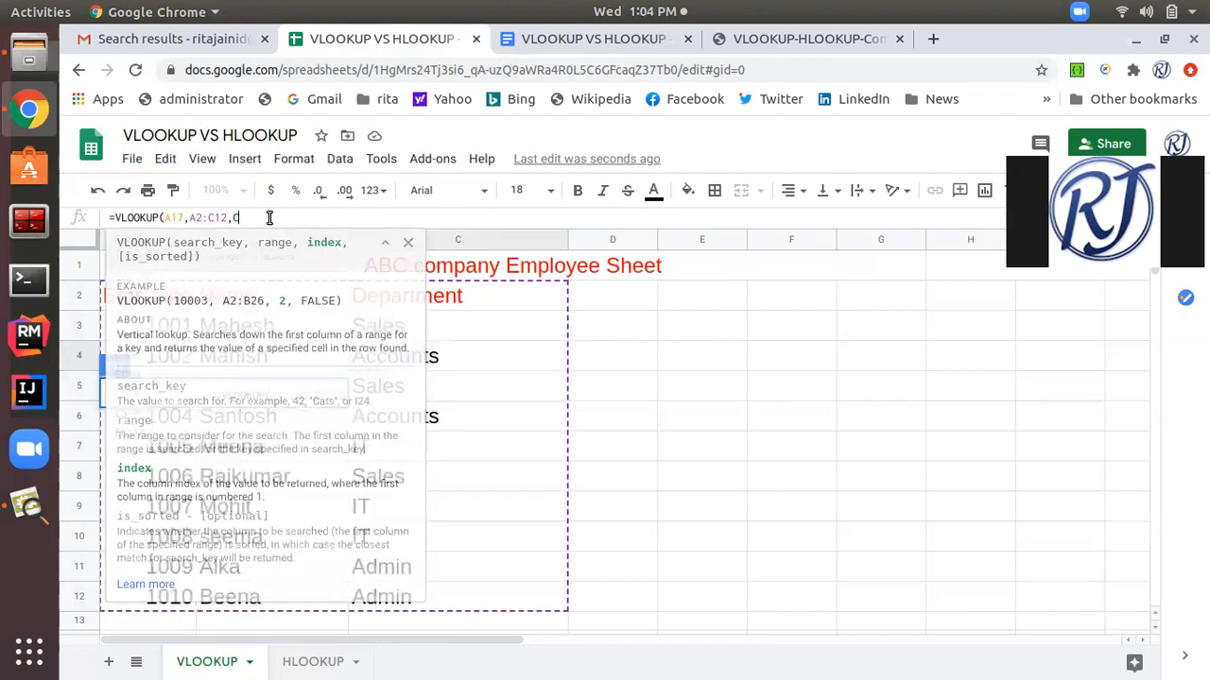
type("2")
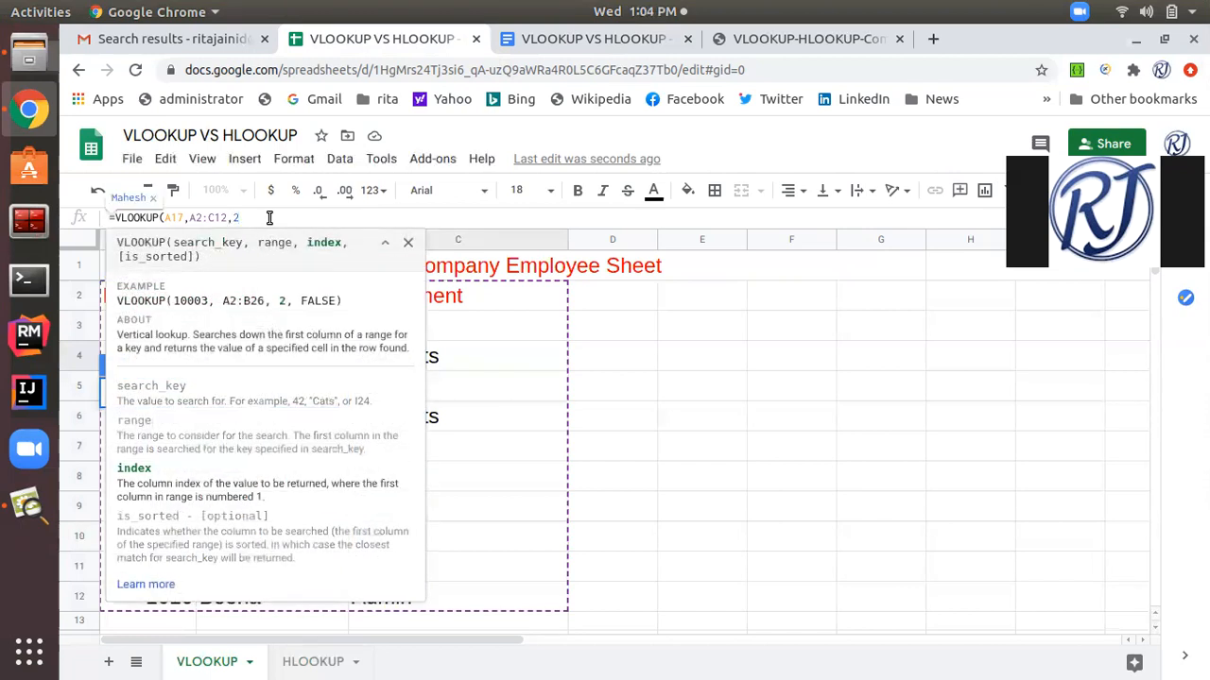
type(")")
key("Return")
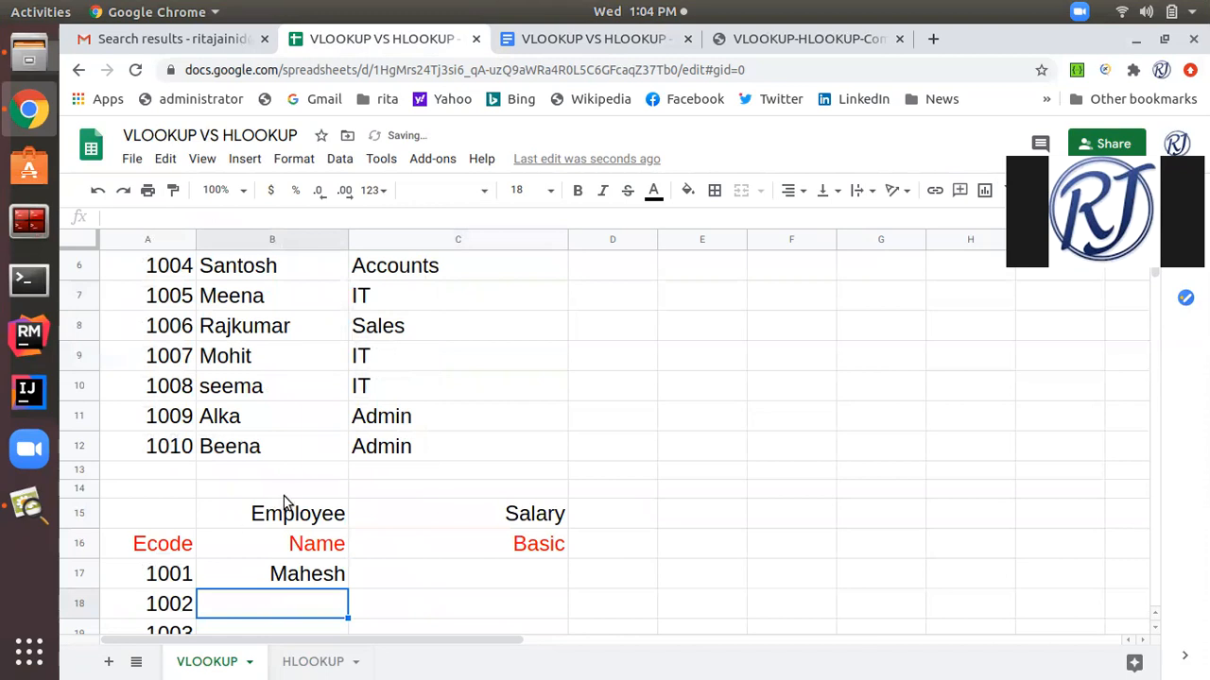
scroll(285, 504, "up", 3)
scroll(283, 496, "down", 3)
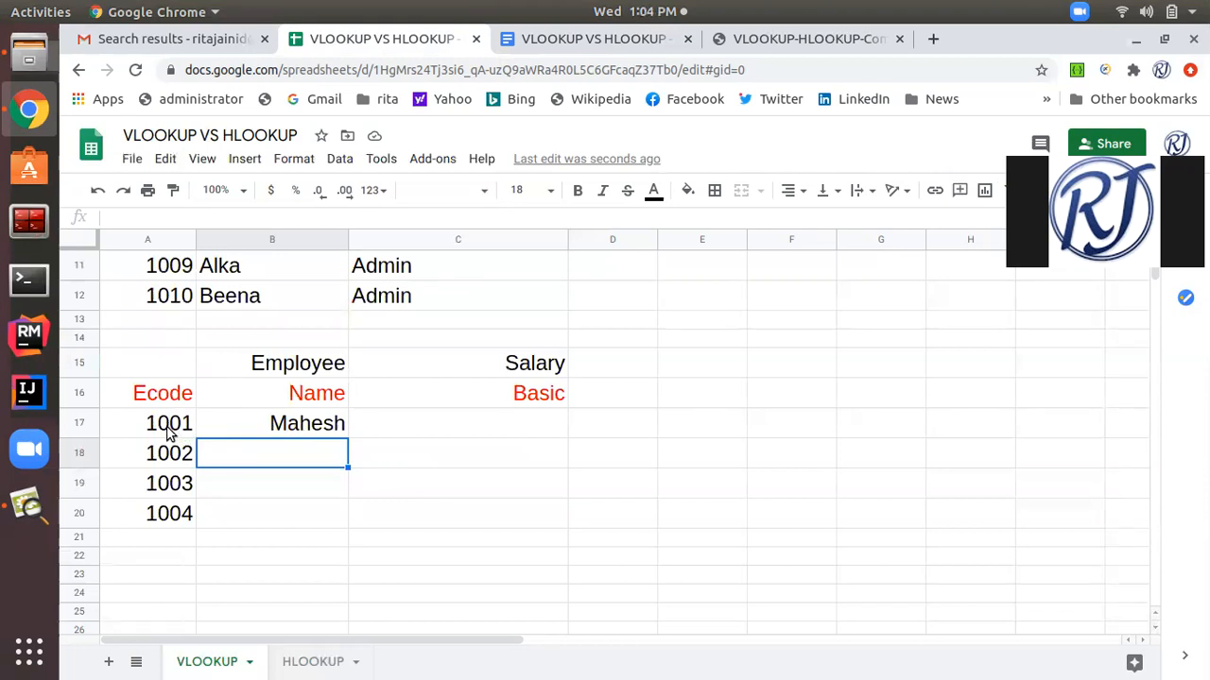
Fill the VLOOKUP formula from B17 down to B20 and check the result in B18 against the employee table.
left_click(265, 433)
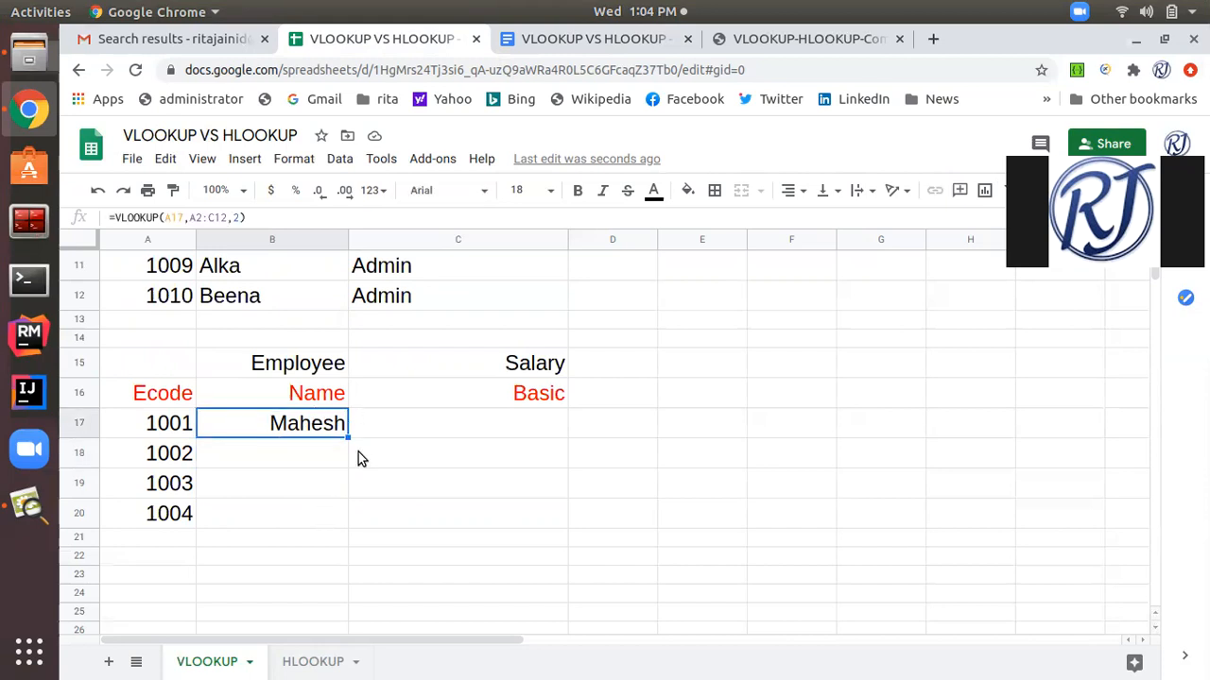
left_click_drag(348, 436, 330, 519)
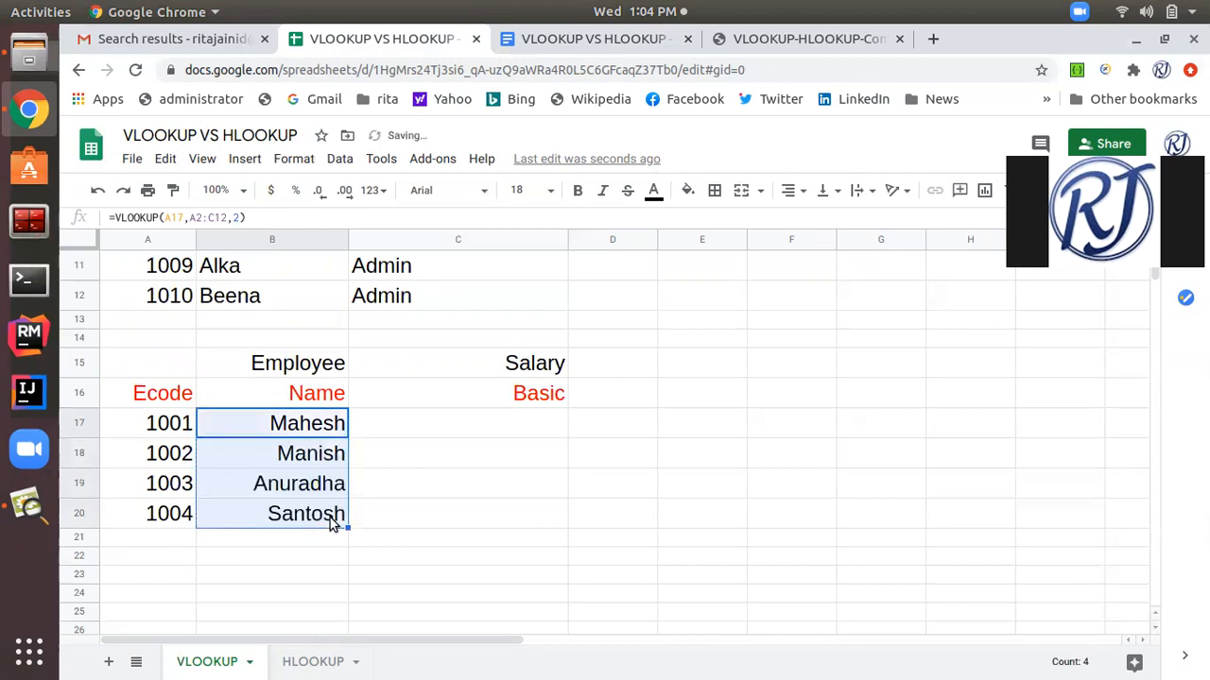
left_click(323, 458)
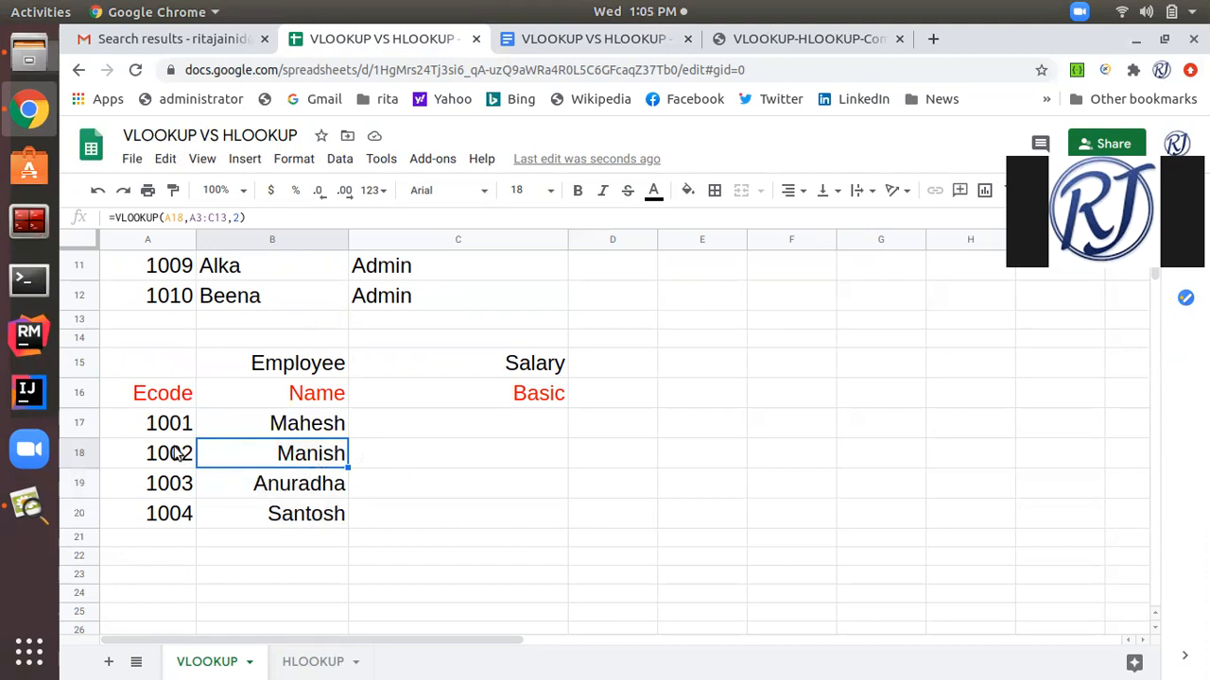
scroll(179, 472, "up", 2)
scroll(179, 471, "down", 2)
scroll(179, 470, "up", 3)
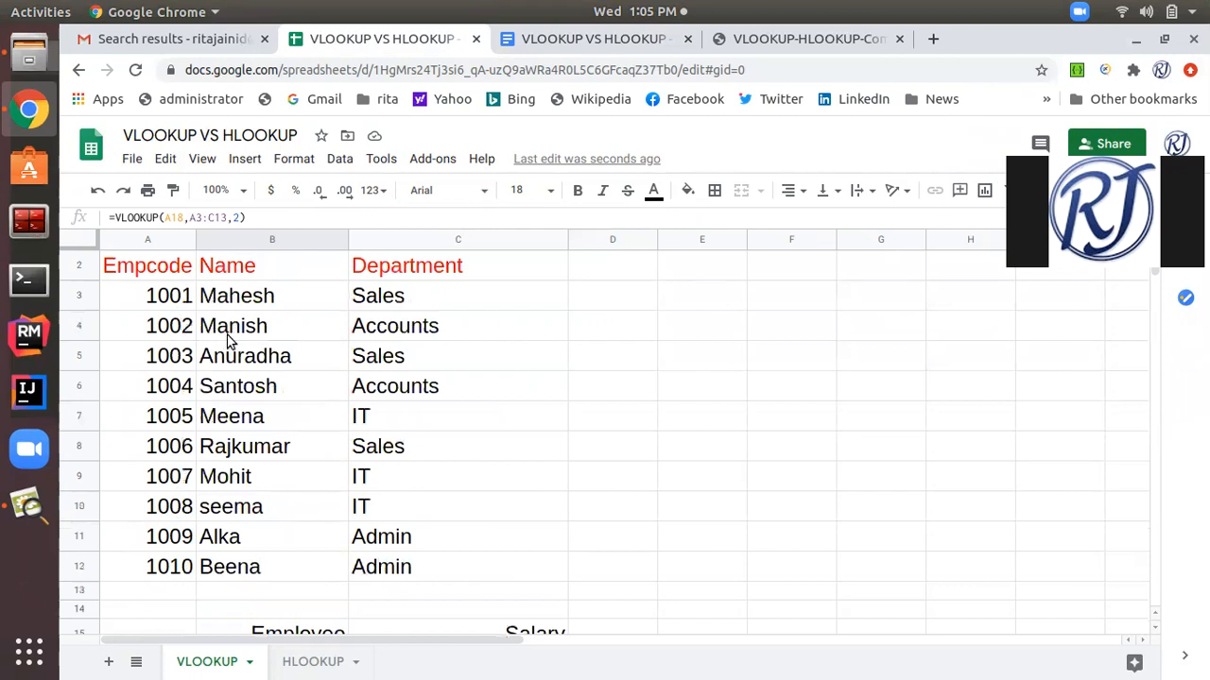
scroll(306, 527, "down", 3)
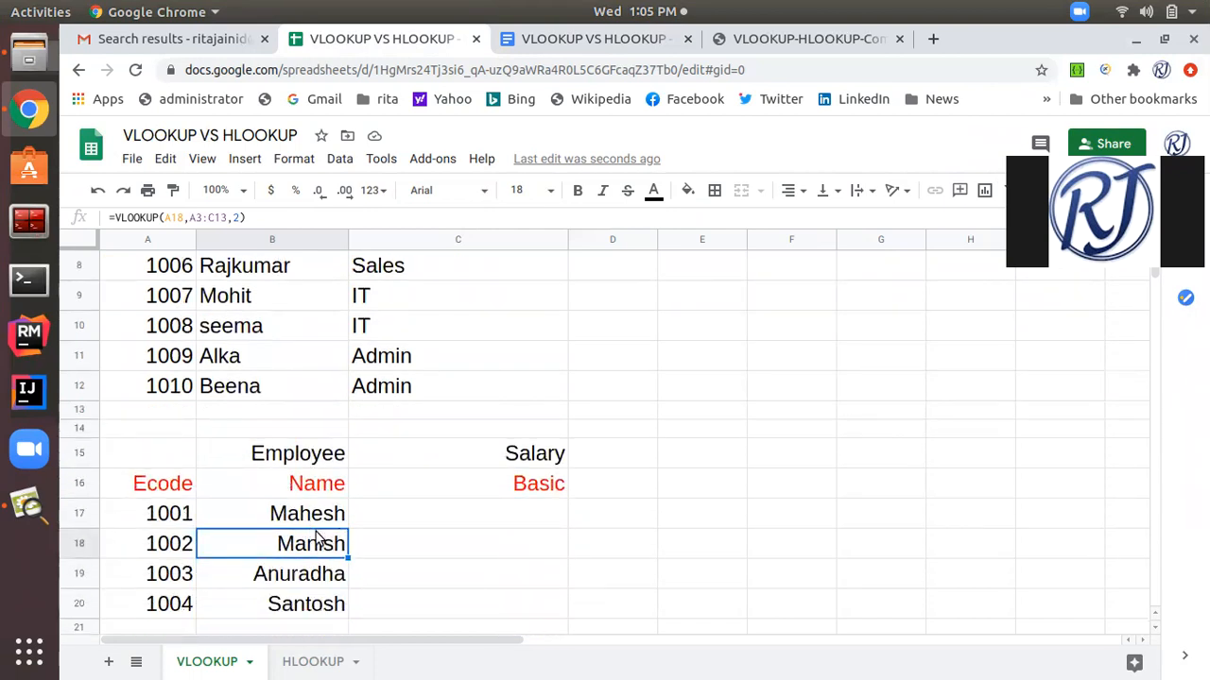
Compare the lookup range references in the formulas of B17, B18 and B19.
left_click(326, 520)
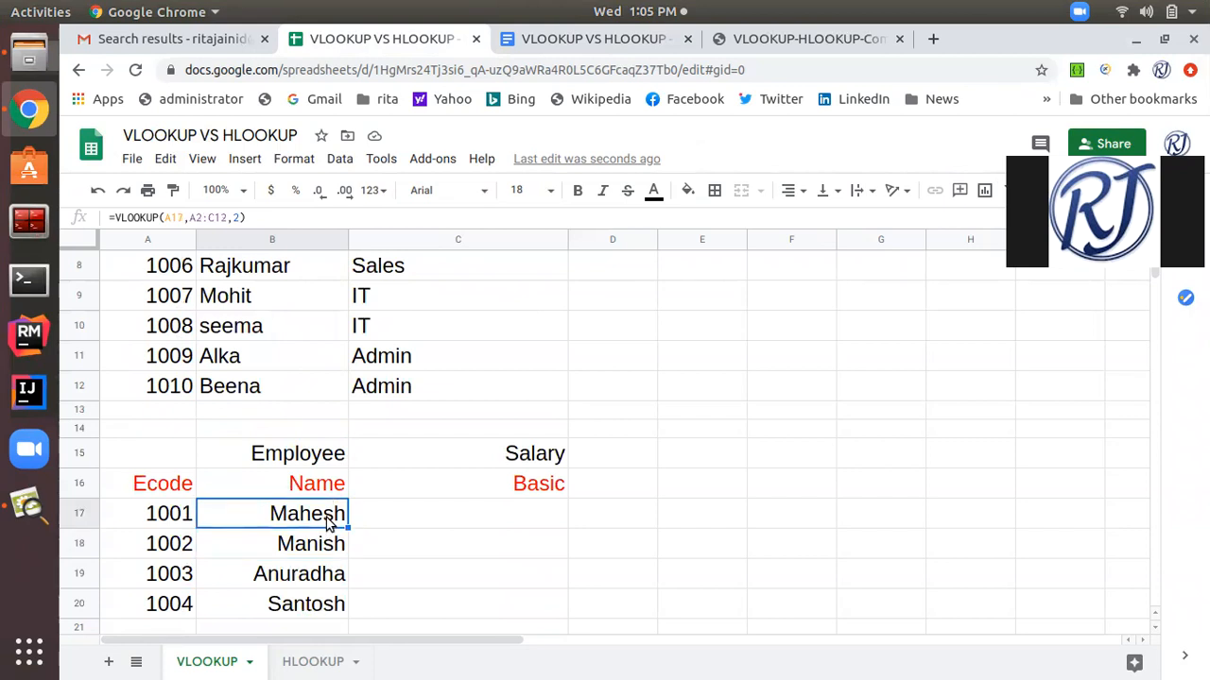
left_click(313, 553)
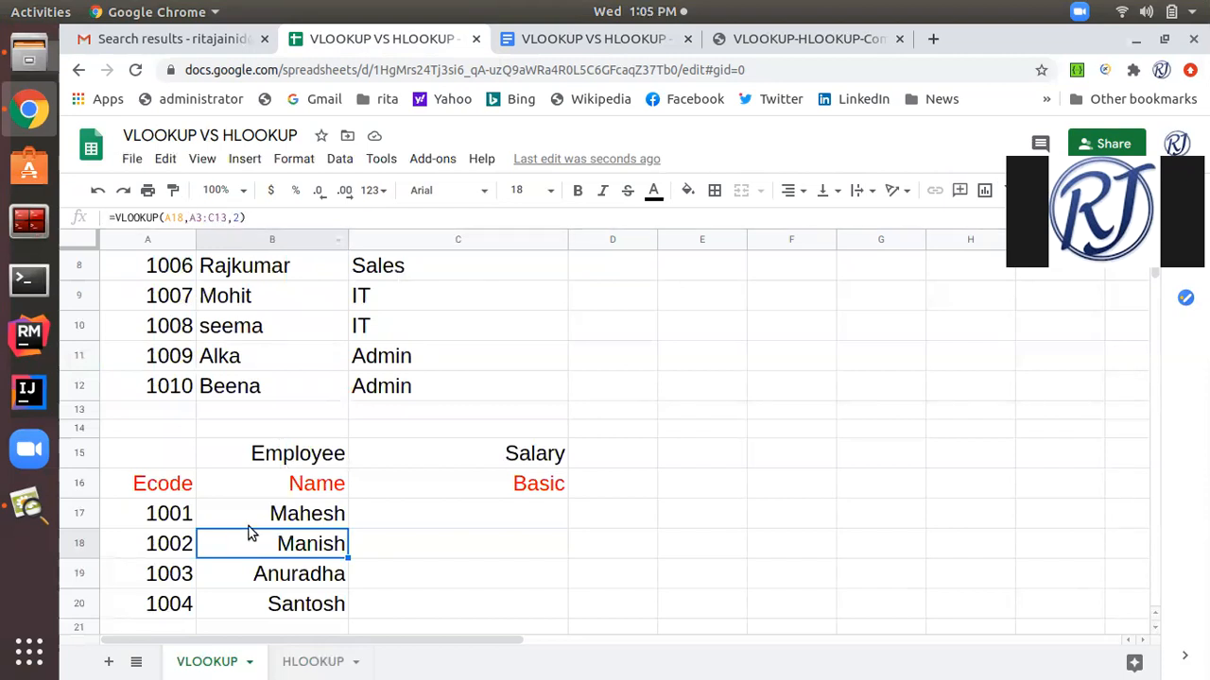
left_click(257, 573)
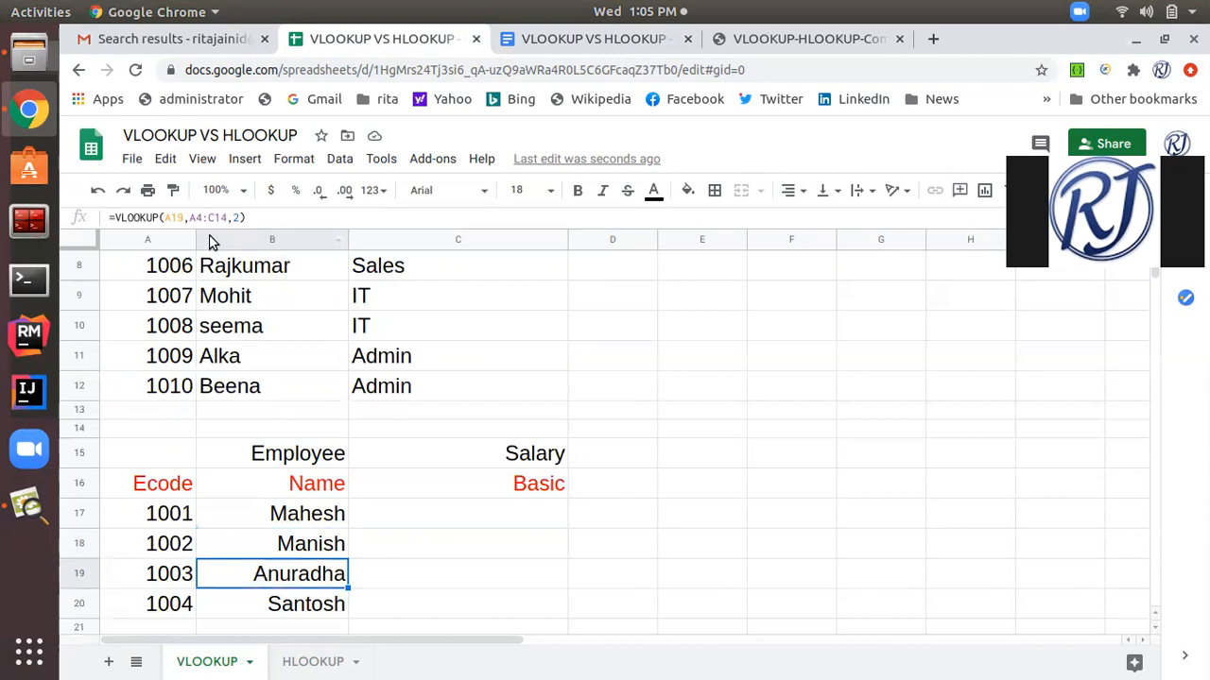
Change the lookup range in the B17 formula to the absolute reference $A$2:$C$12 and enter the formula.
left_click(310, 520)
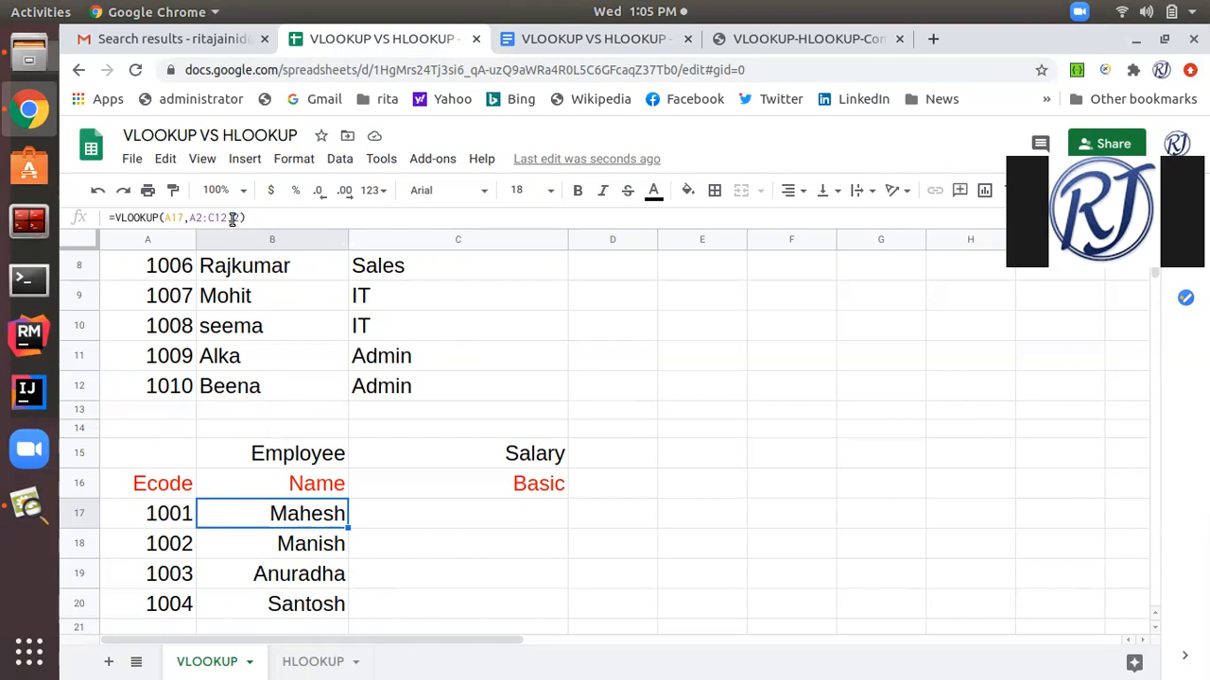
left_click_drag(227, 218, 193, 217)
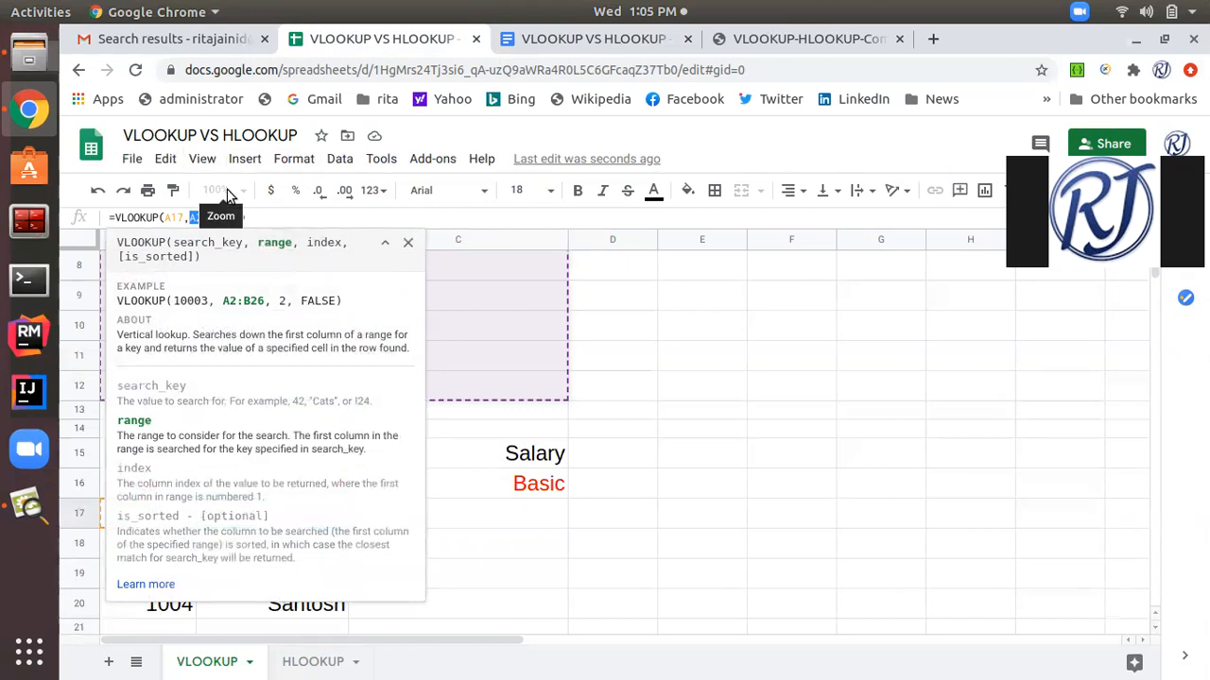
left_click(301, 218)
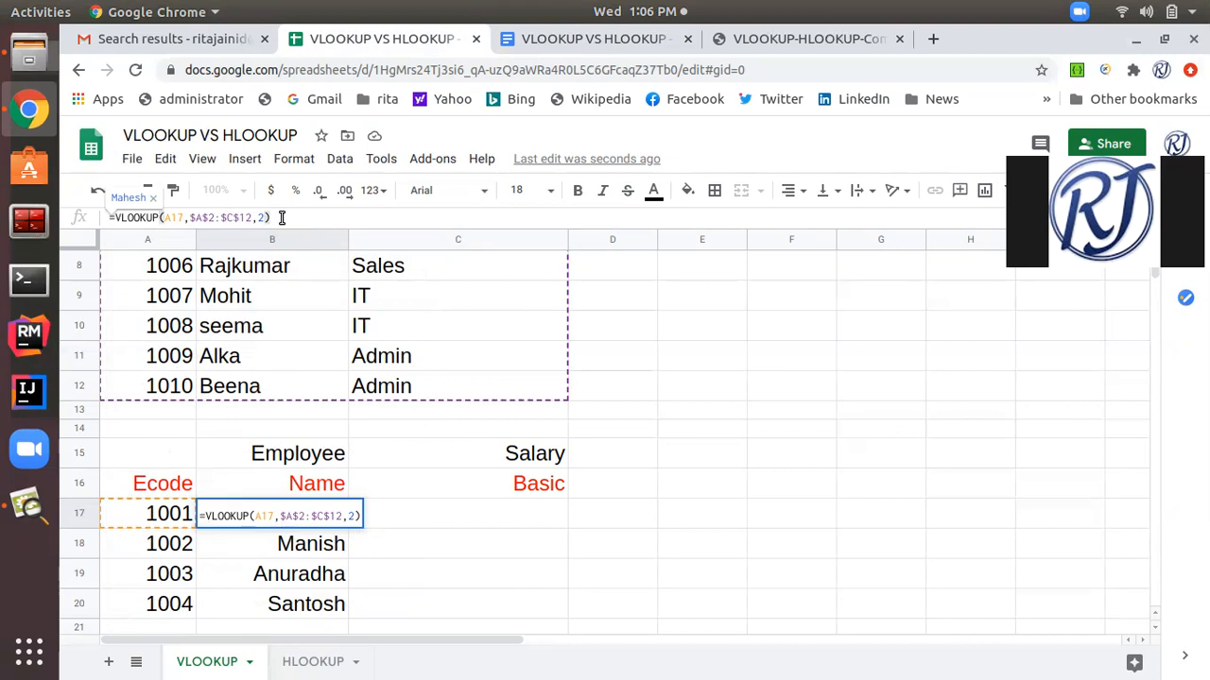
key("Return")
Fill the VLOOKUP formula with the absolute range from B17 down through B20.
left_click(285, 512)
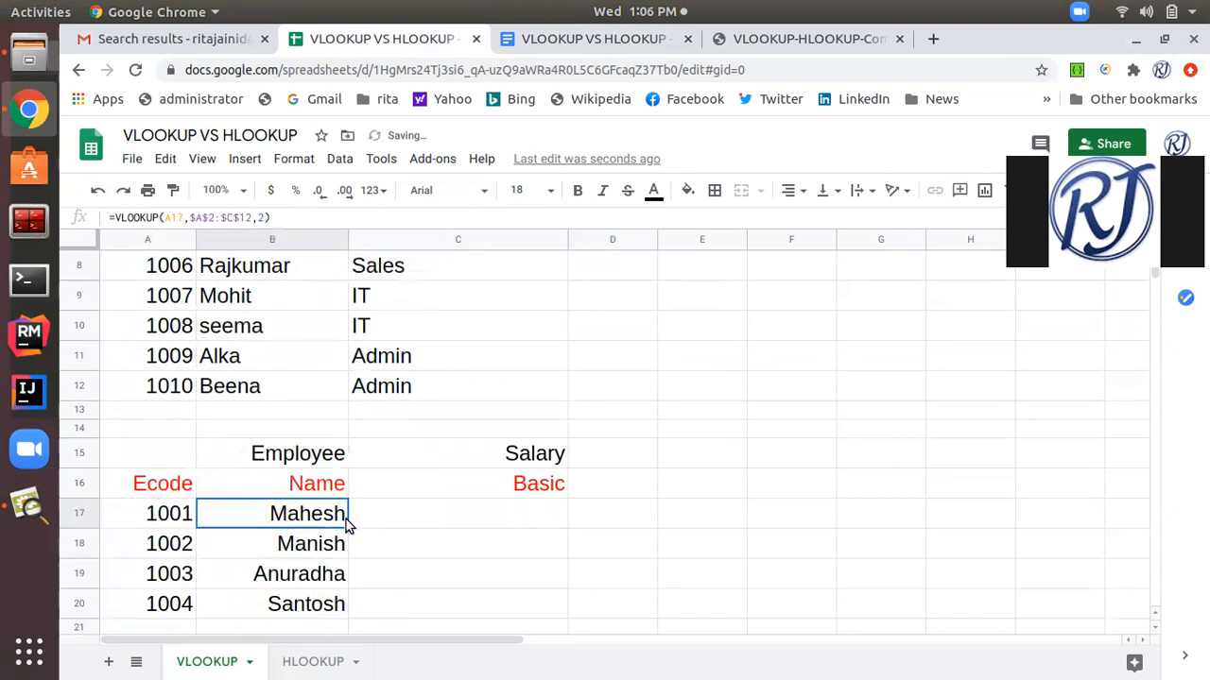
left_click_drag(343, 516, 336, 599)
scroll(433, 572, "down", 1)
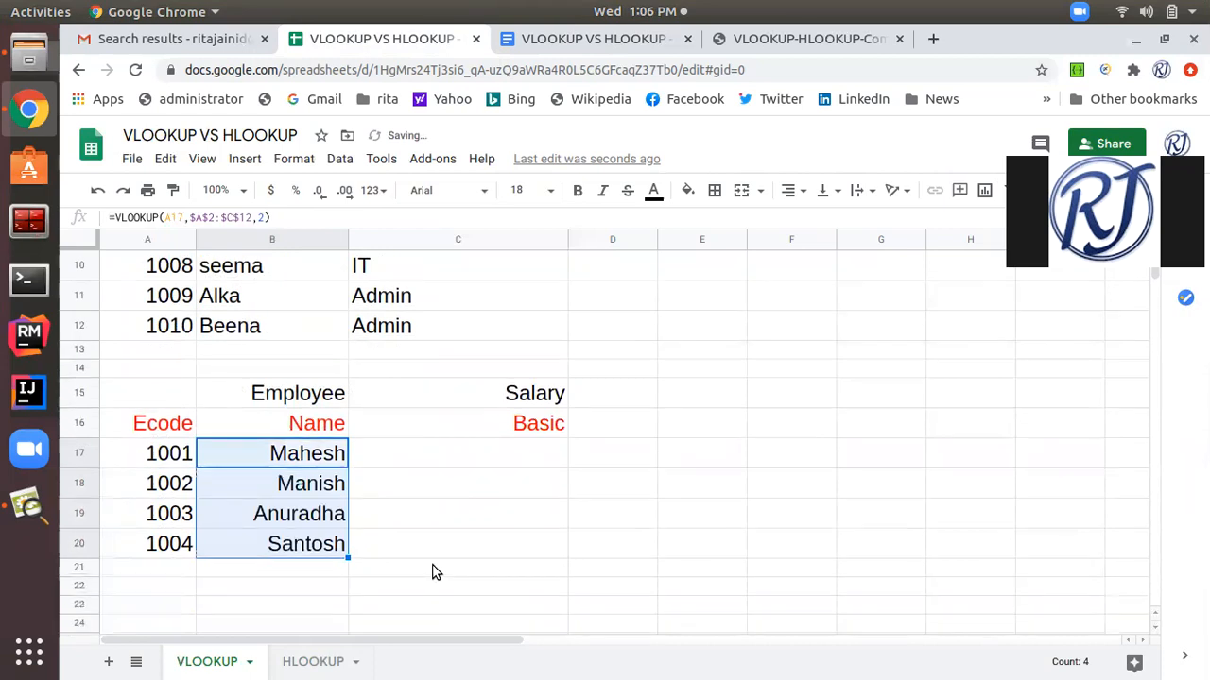
scroll(433, 571, "up", 1)
scroll(433, 572, "down", 1)
Enter the Basic salaries 3000, 4000, 5000 and 6000 in cells C17 to C20.
left_click(512, 489)
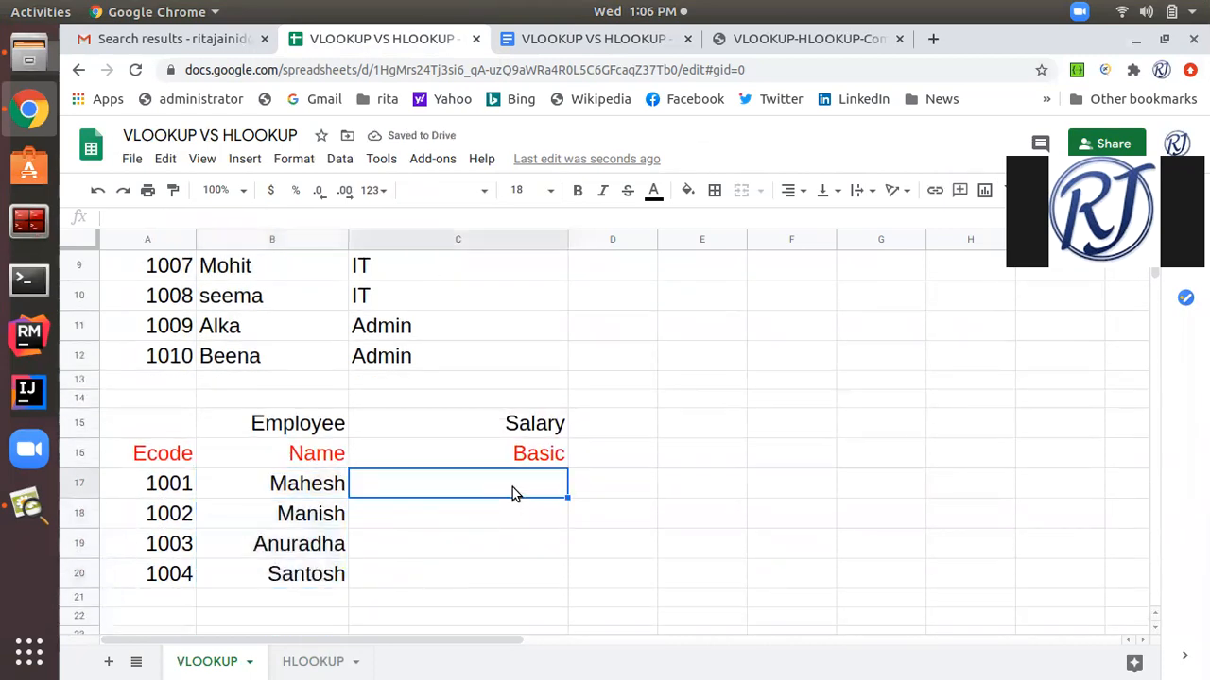
type("3000")
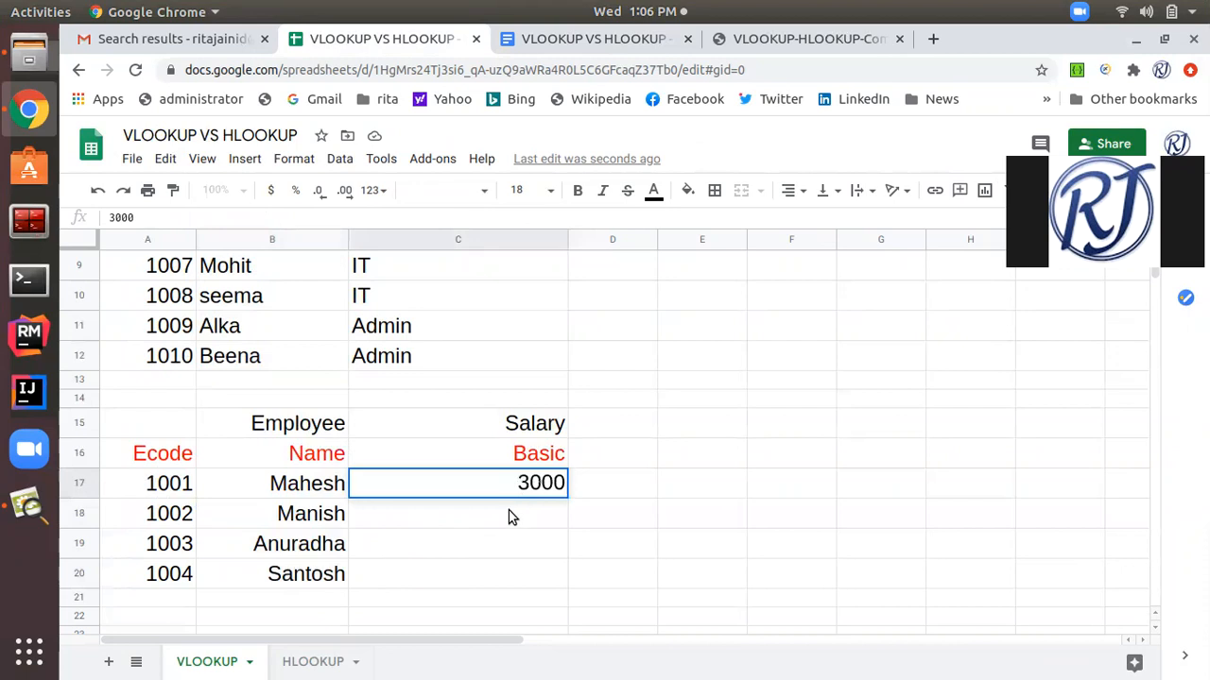
left_click(506, 517)
type("4000")
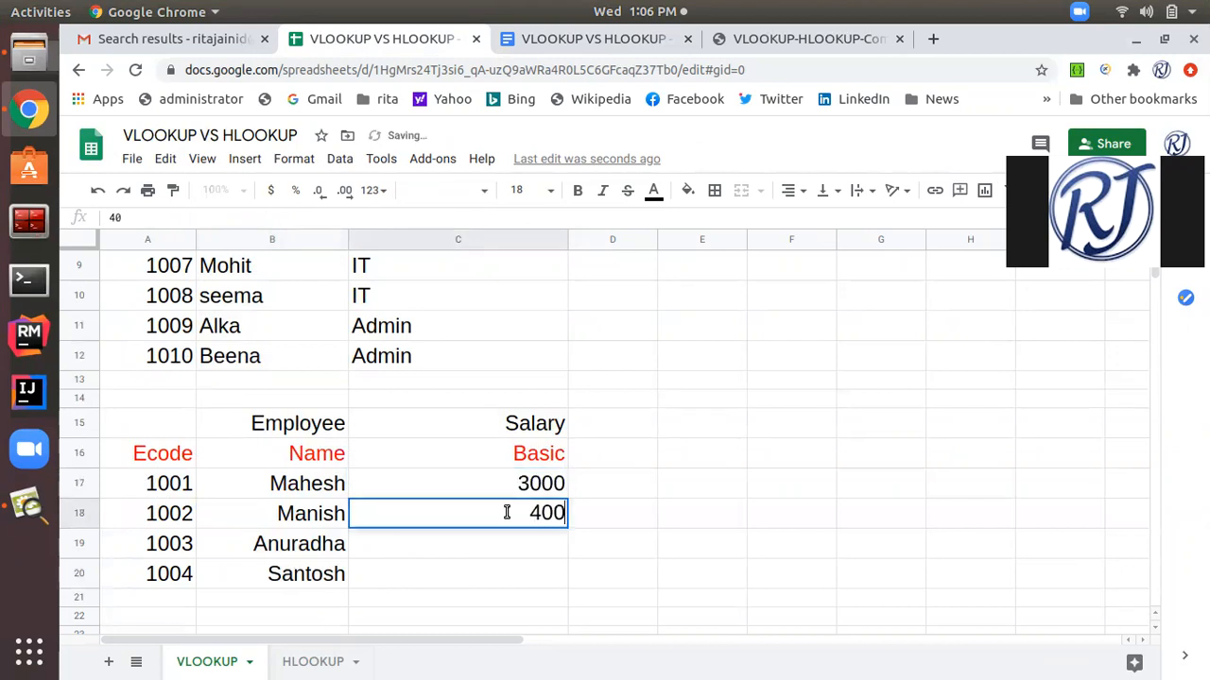
left_click(518, 558)
type("5000")
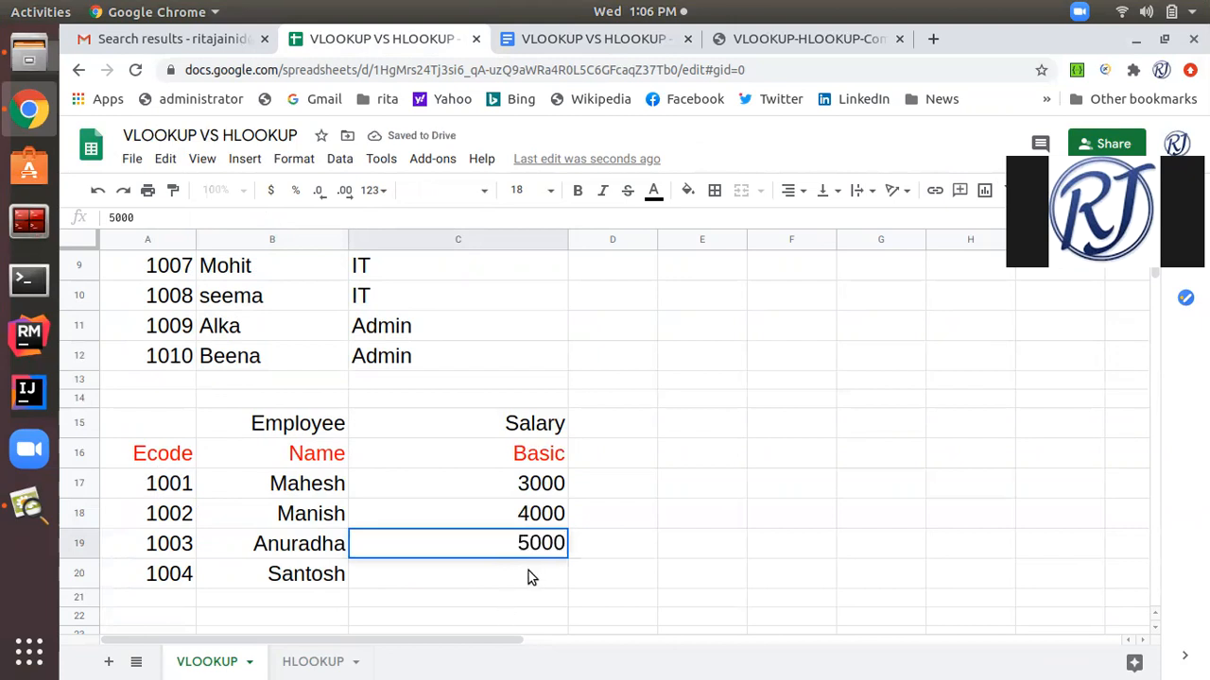
left_click(528, 577)
type("6000")
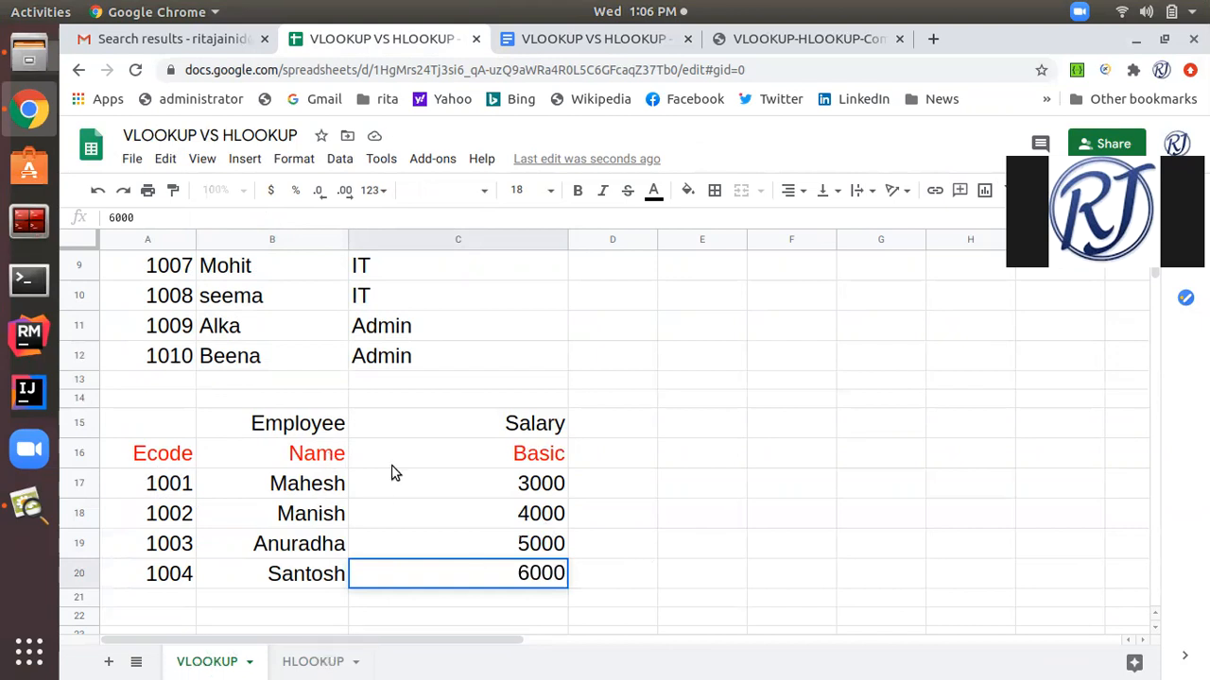
Compare the vertical employee table on the VLOOKUP sheet with the horizontal table layout on the HLOOKUP sheet.
left_click(318, 665)
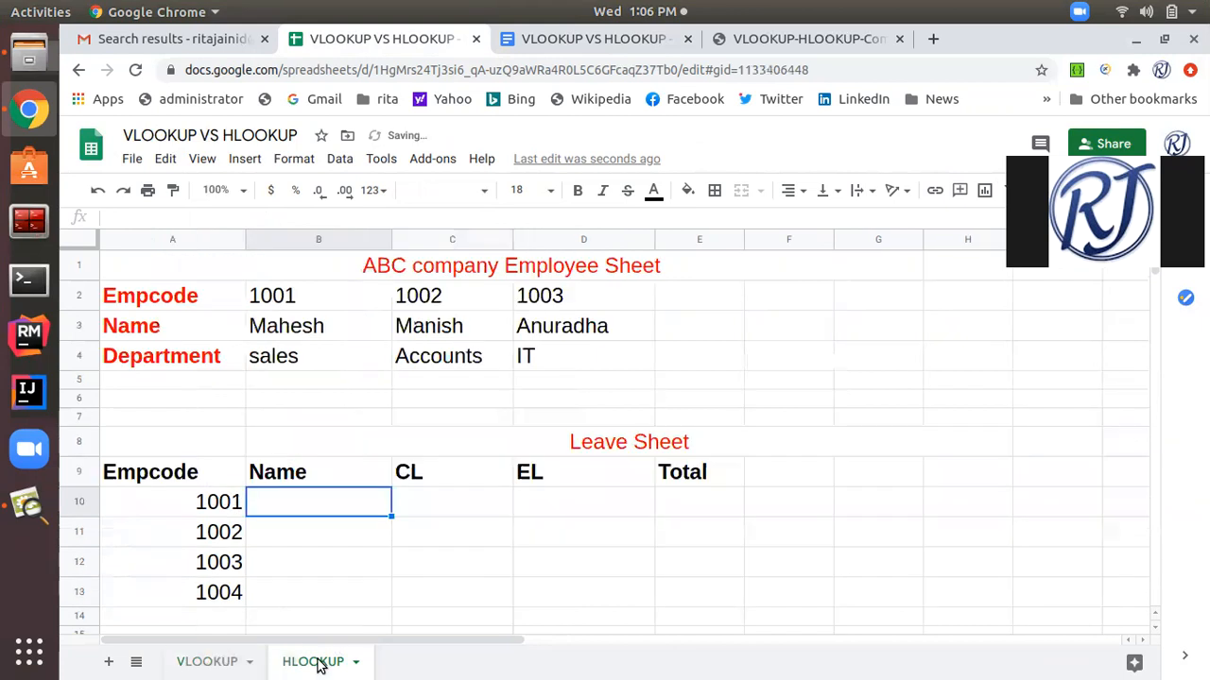
left_click(204, 664)
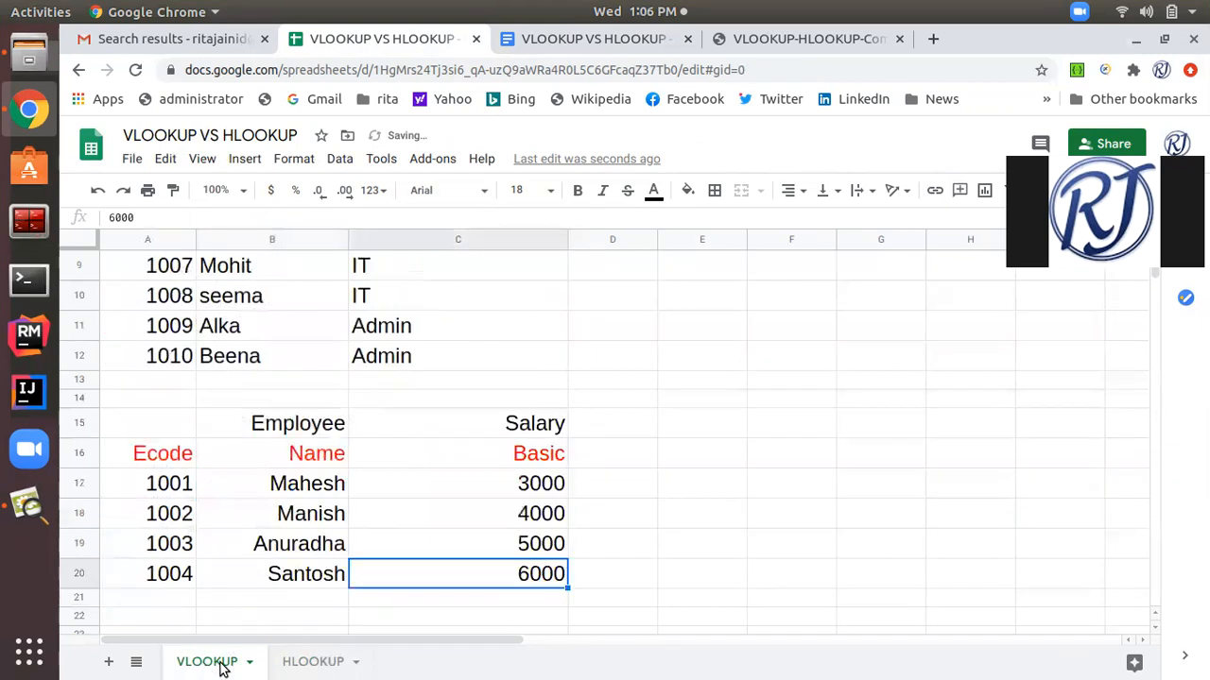
left_click(296, 666)
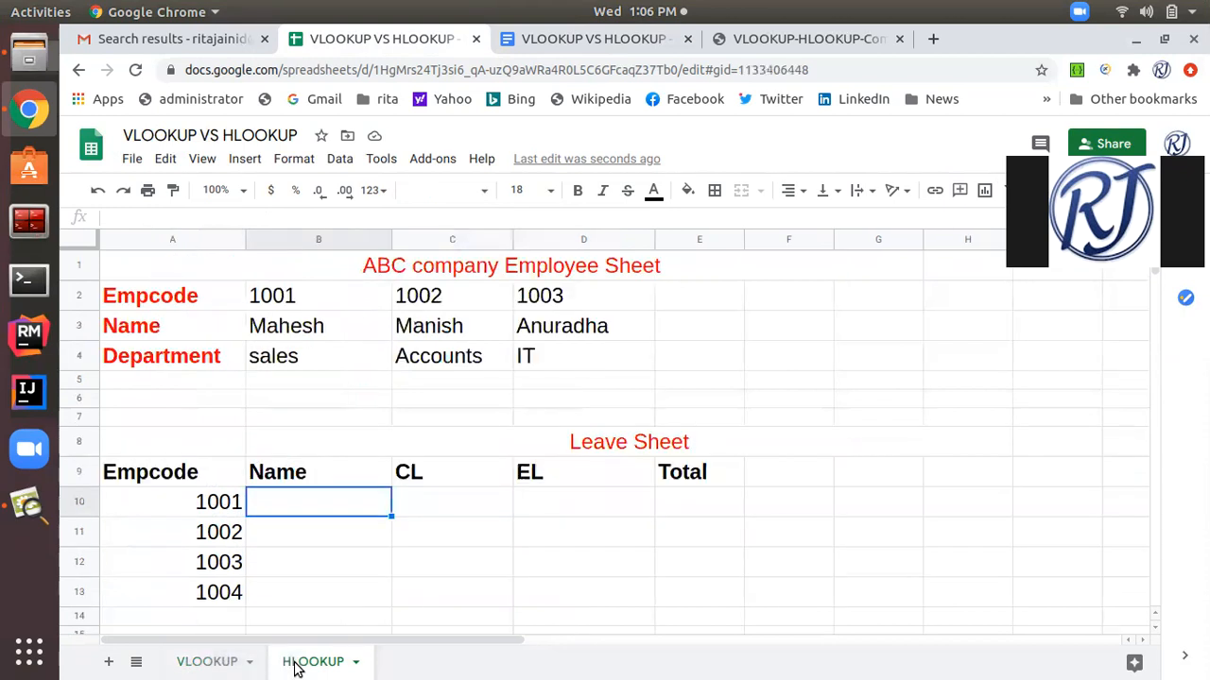
left_click(217, 665)
scroll(289, 423, "up", 5)
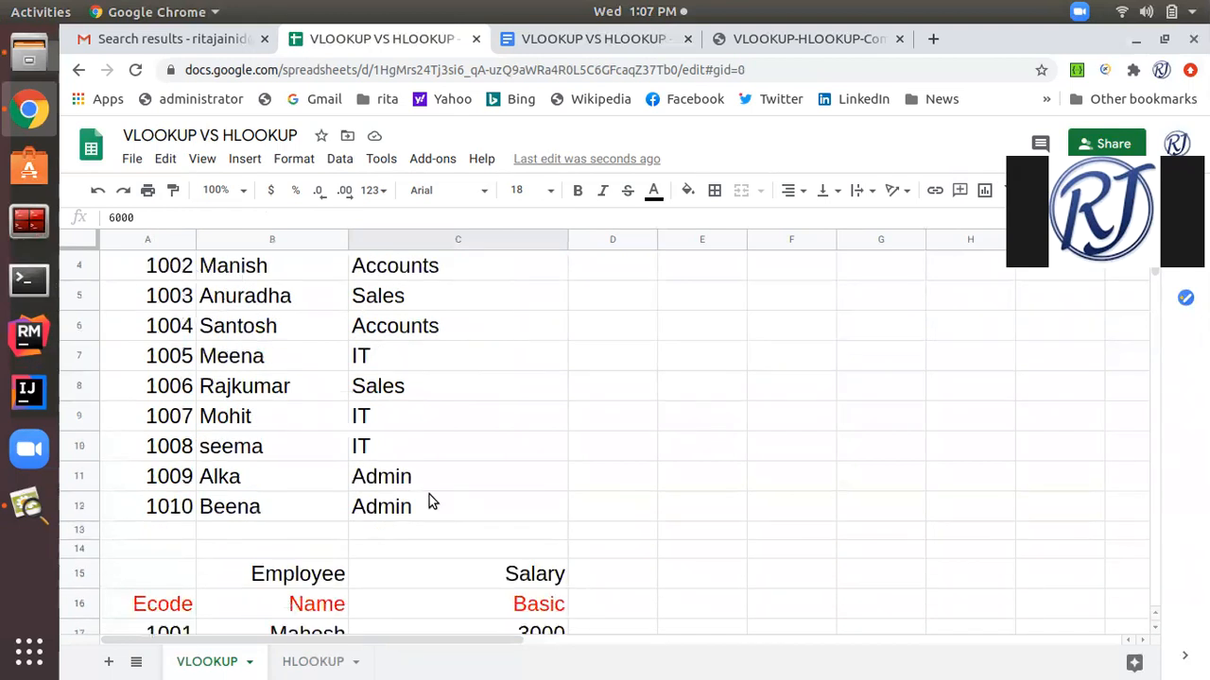
scroll(429, 502, "up", 2)
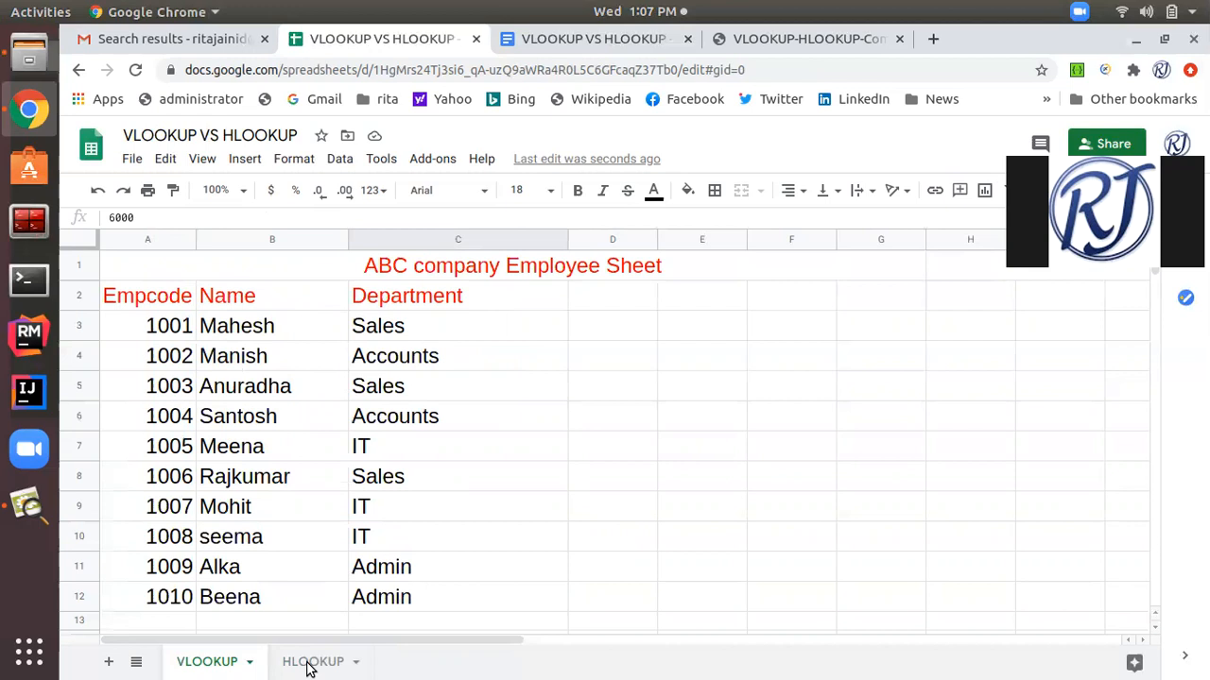
scroll(395, 506, "down", 3)
scroll(395, 506, "up", 2)
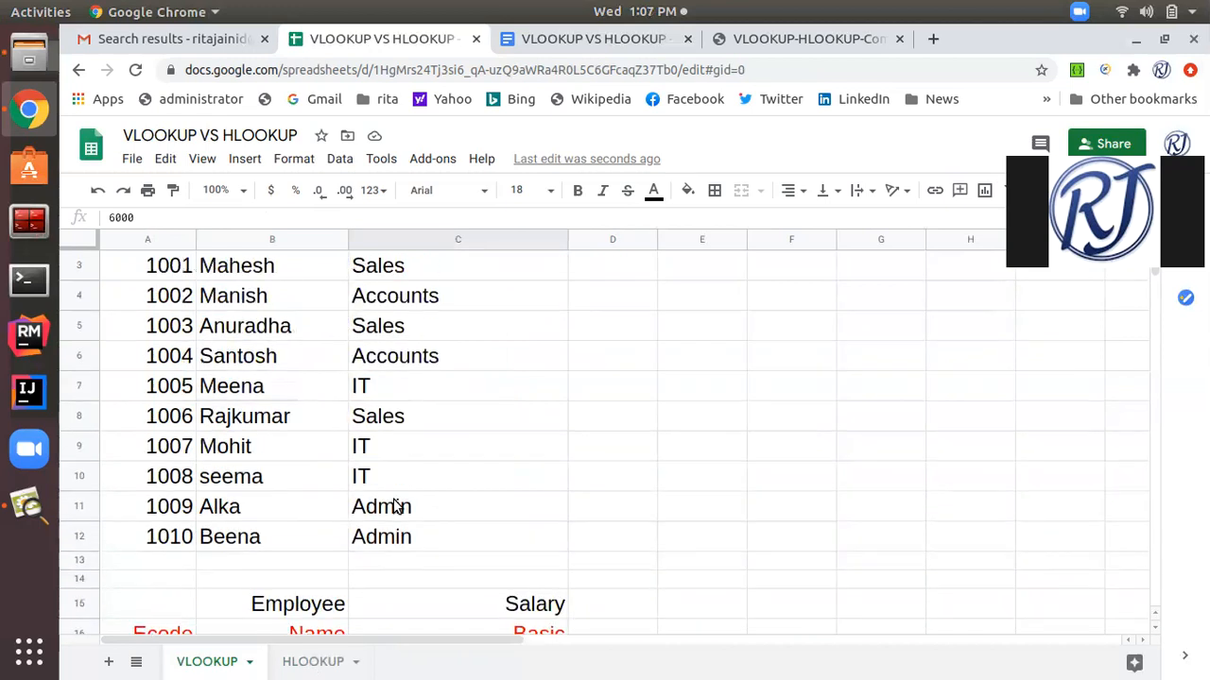
On the HLOOKUP sheet, delete the last Empcode entry of the Leave Sheet in cell A13.
left_click(306, 663)
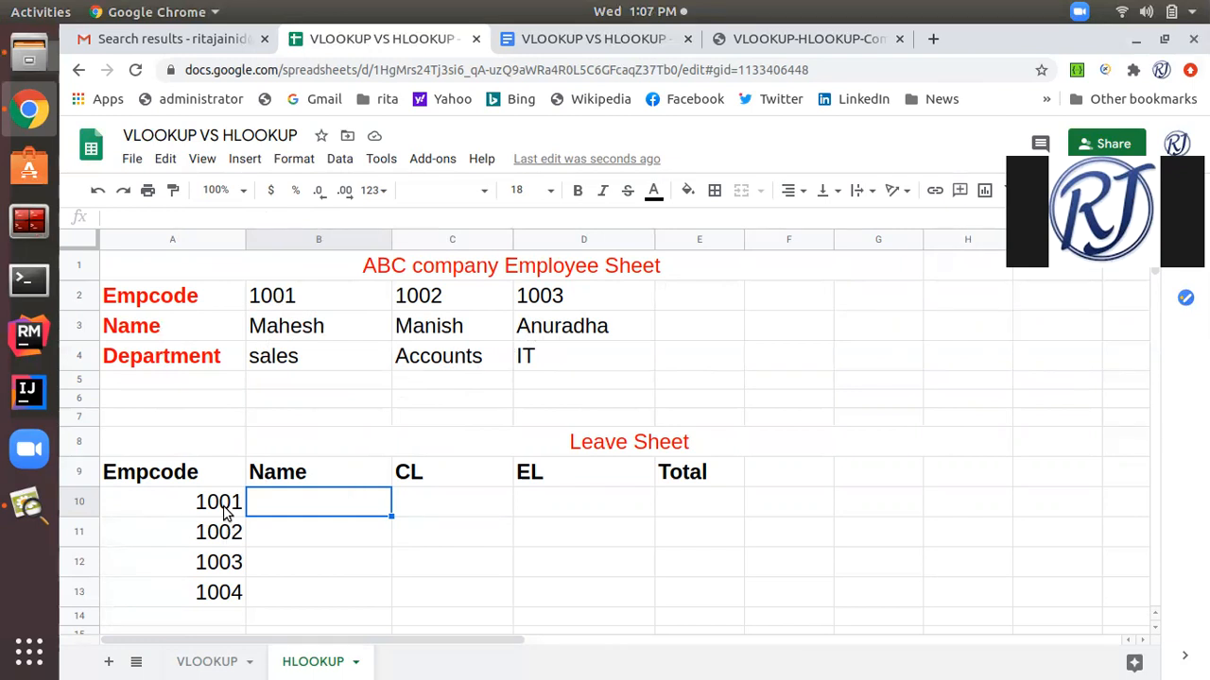
left_click(193, 603)
key("Delete")
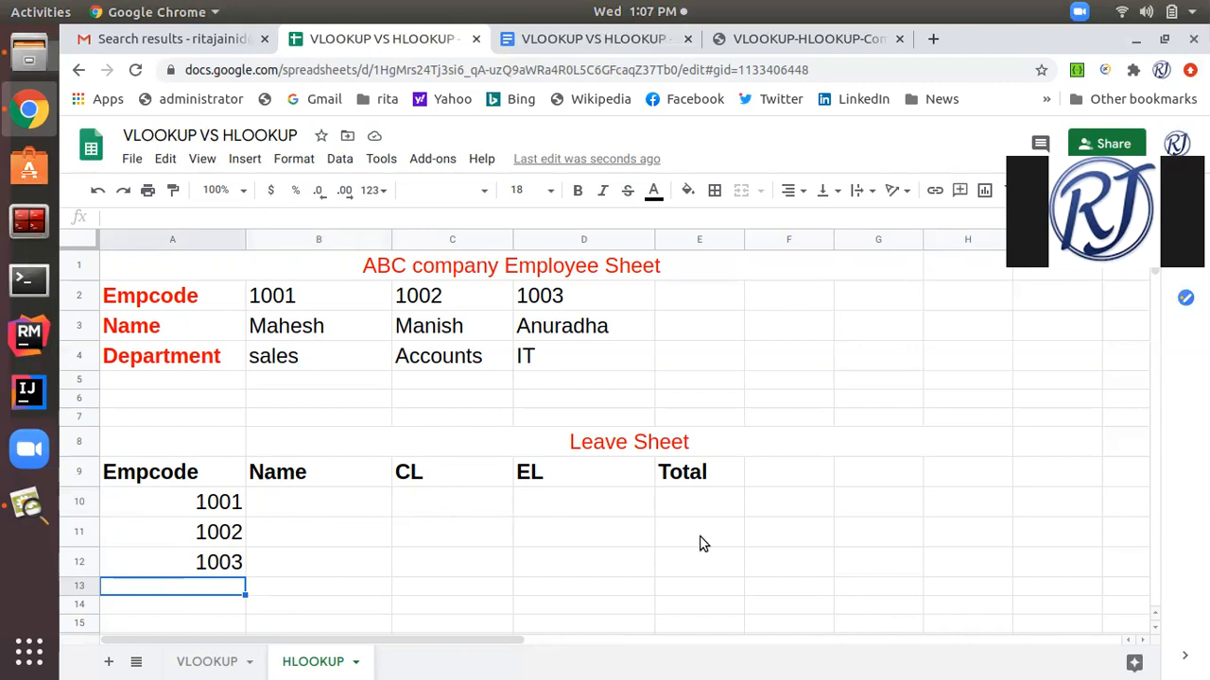
Begin the formula =HLOOKUP( in cell B10 of the Leave Sheet with A10 as the search key.
left_click(350, 516)
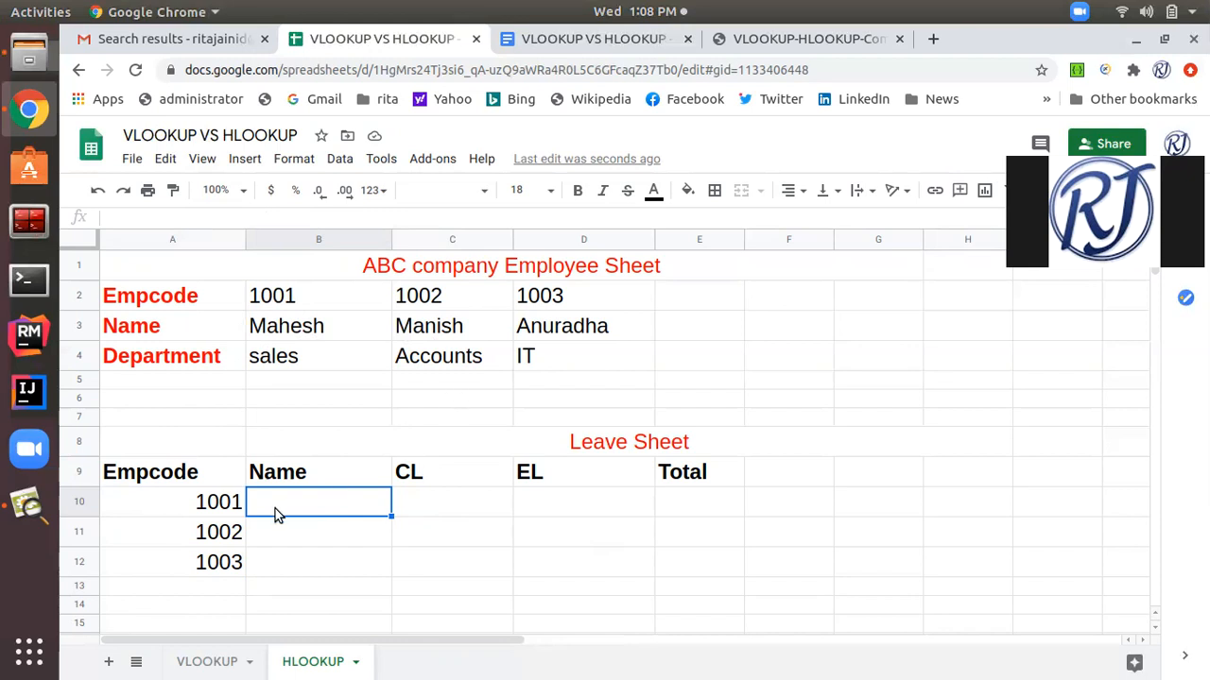
type("=")
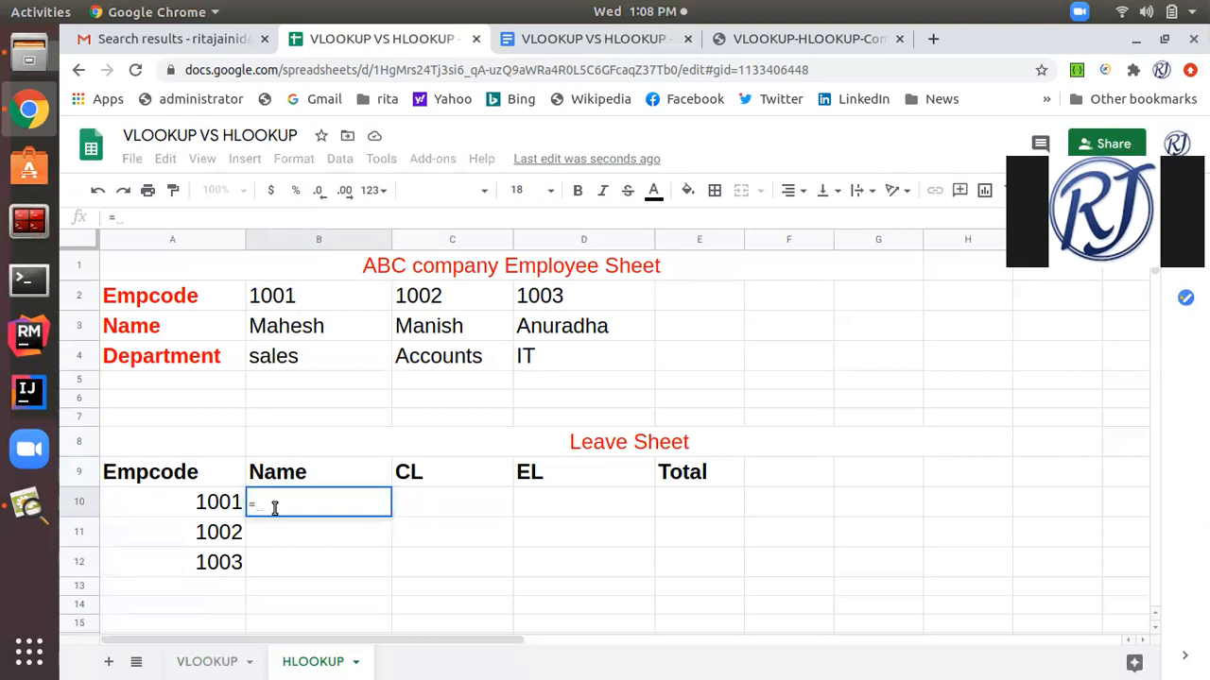
type("HLOO")
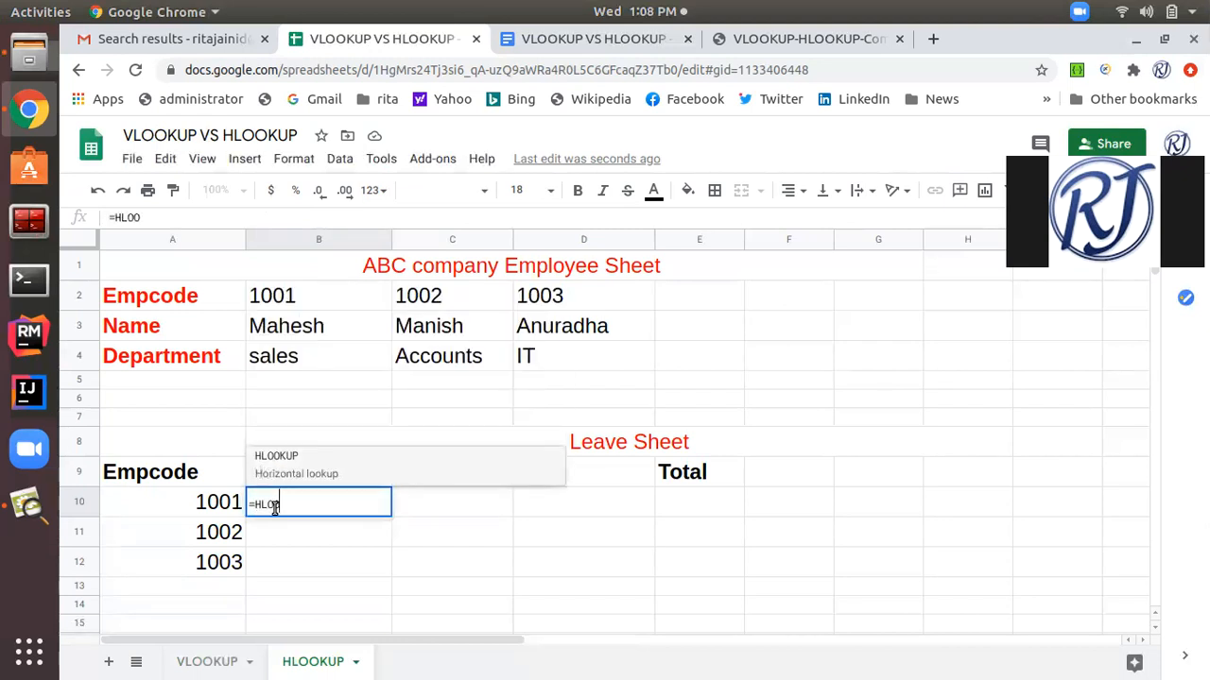
type("KUP(")
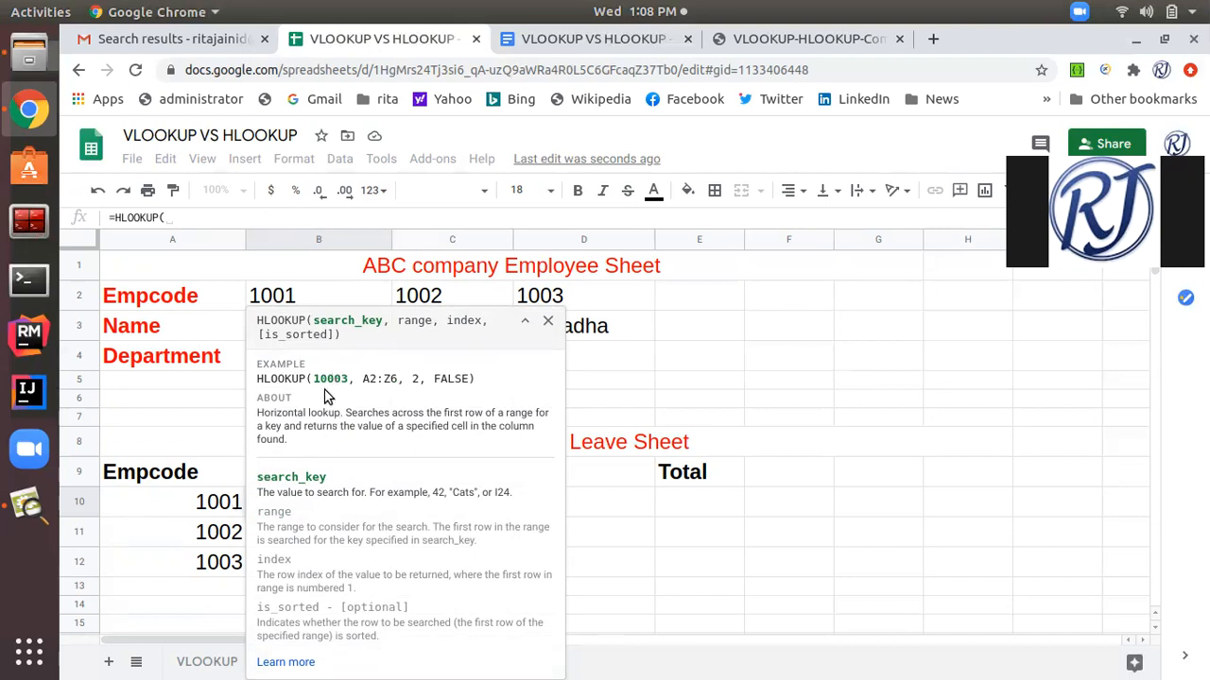
left_click(216, 508)
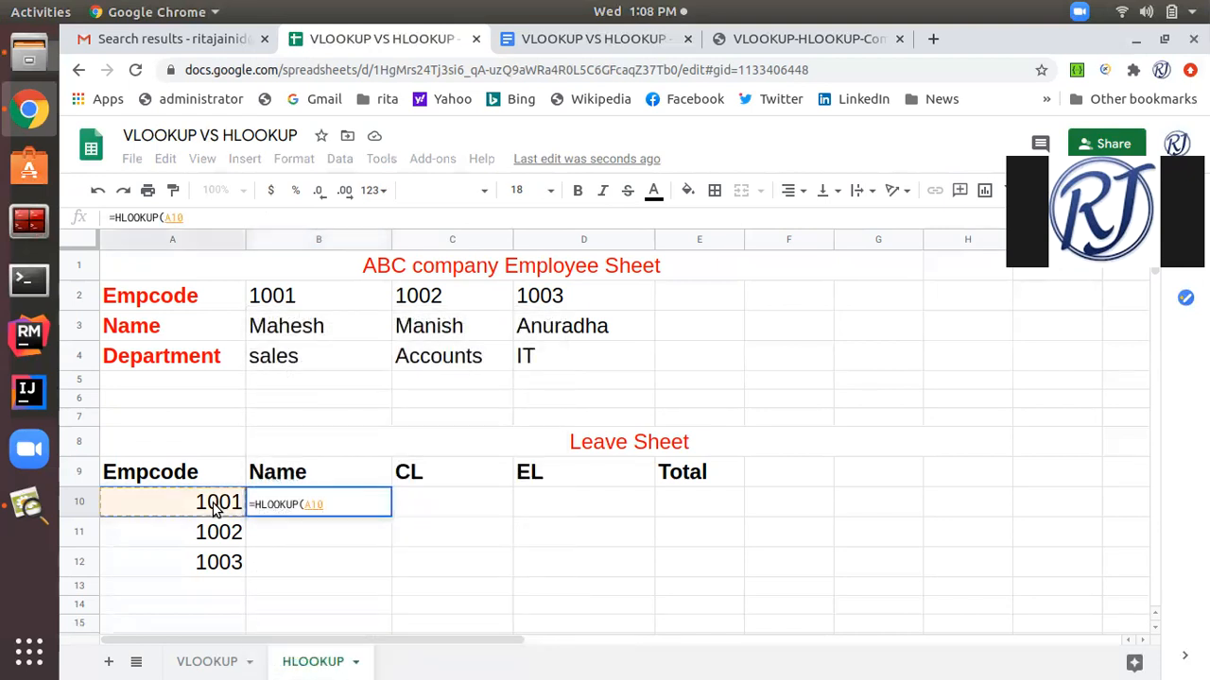
left_click(215, 218)
type(",")
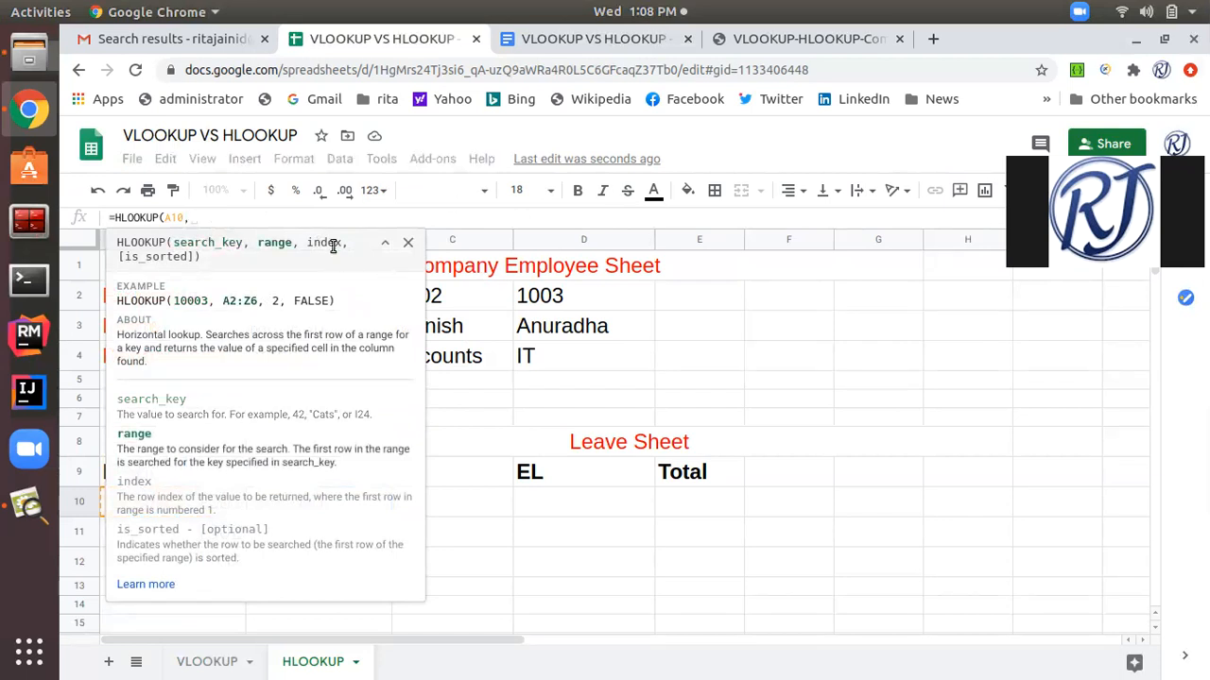
Add the employee table A2:D4 as the HLOOKUP range, make it absolute as $A$2:$D$4, and continue to the index argument.
left_click(470, 303)
left_click_drag(154, 312, 531, 352)
left_click_drag(235, 218, 194, 220)
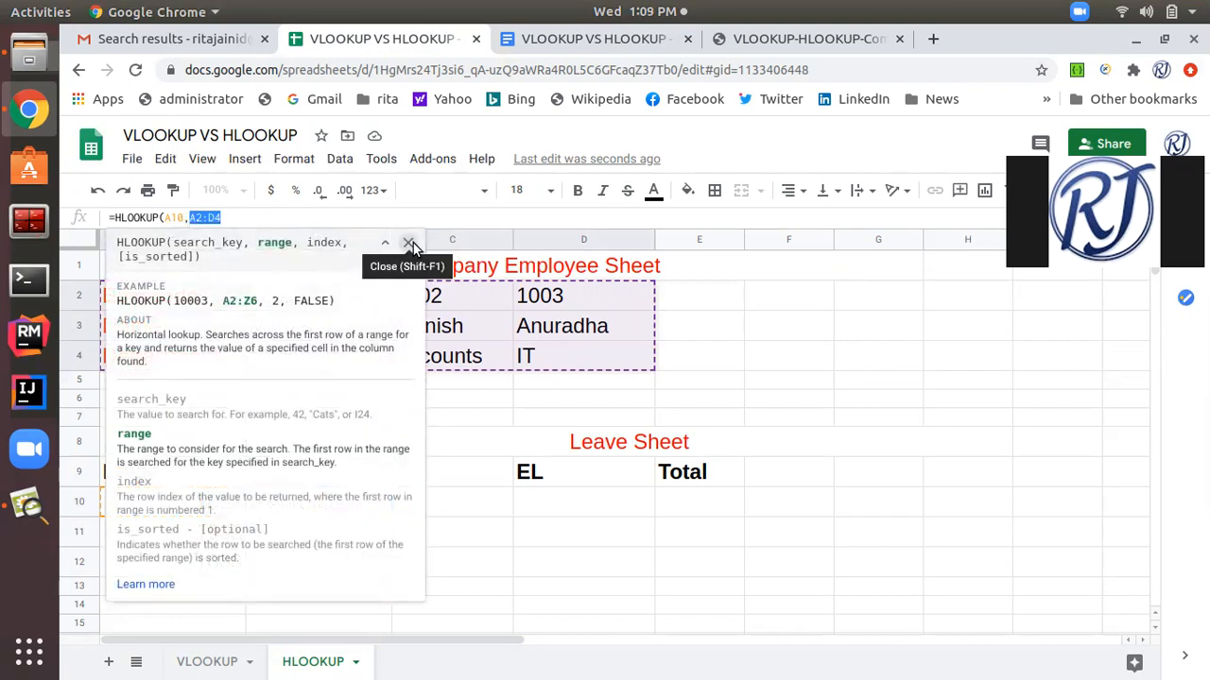
key("F4")
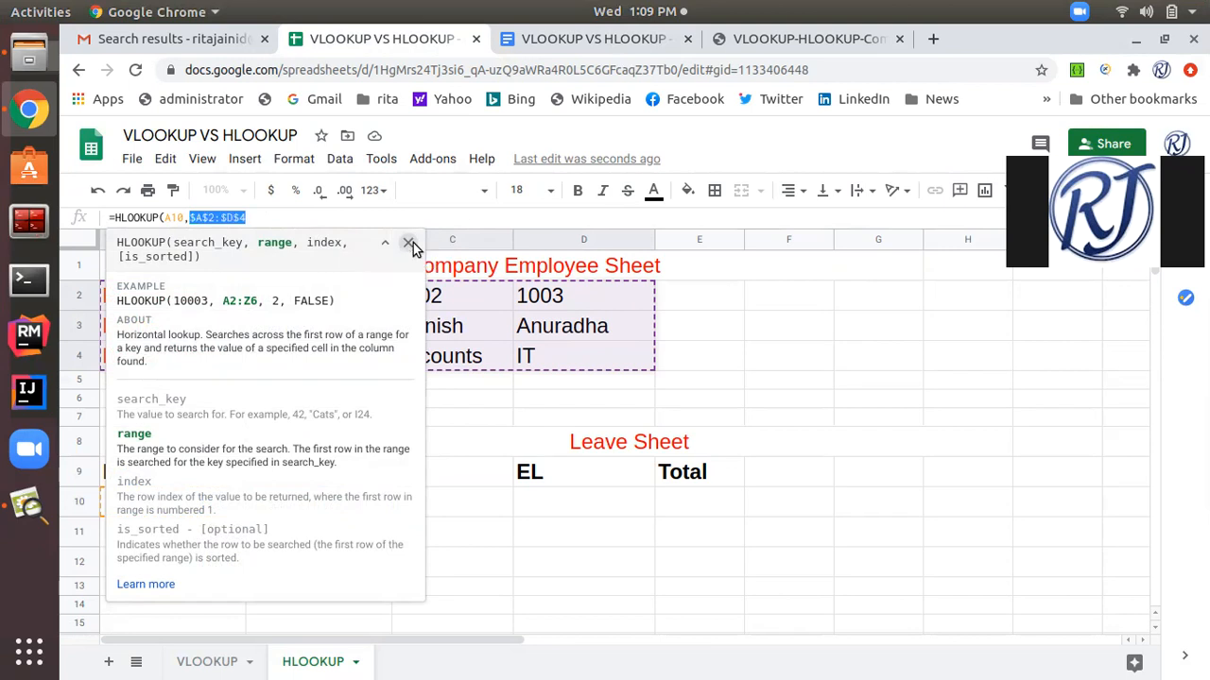
left_click(283, 215)
type(",")
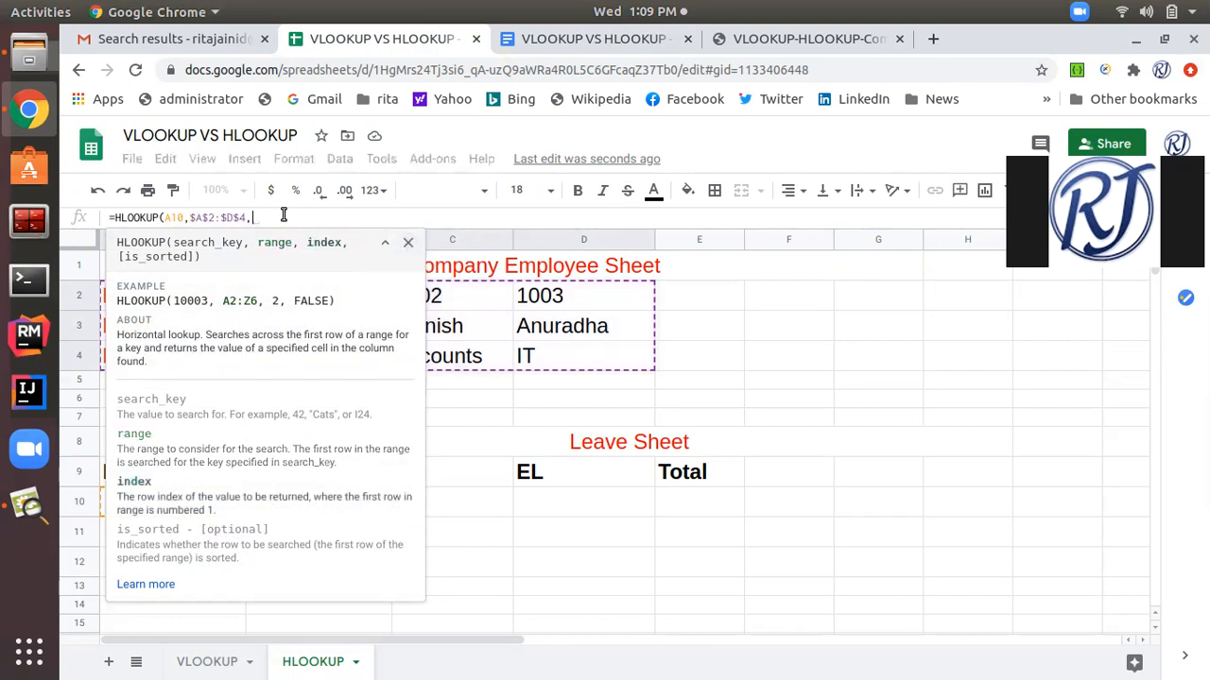
left_click(508, 567)
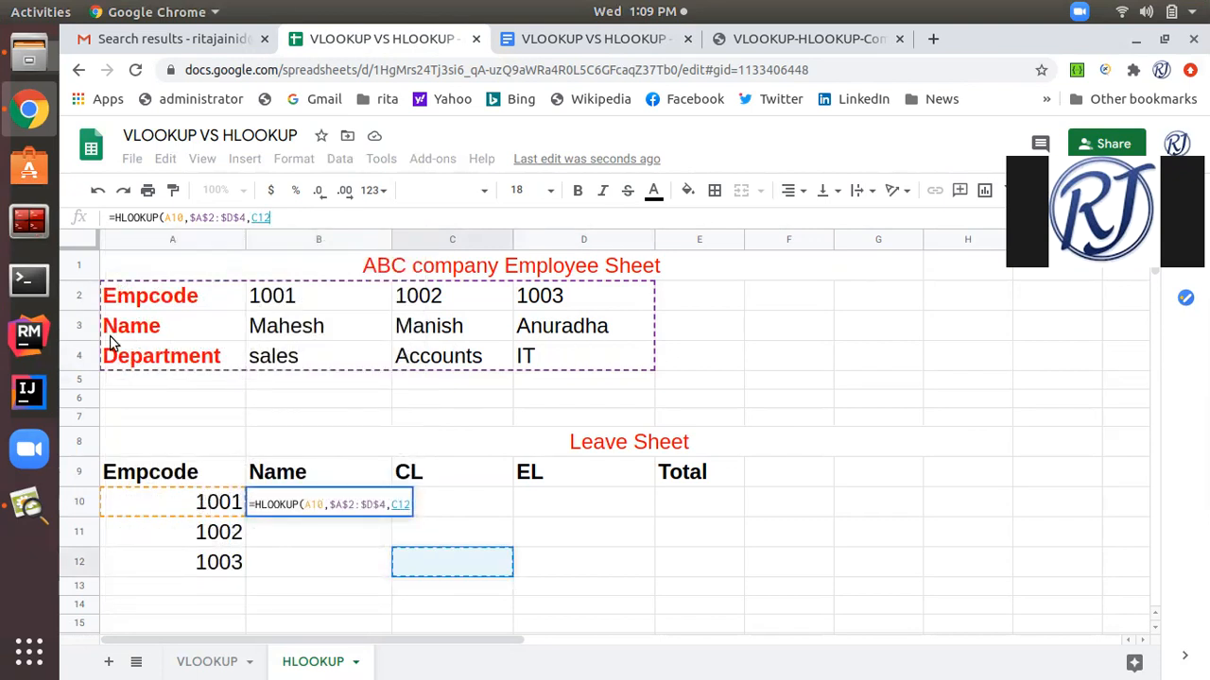
left_click(142, 337)
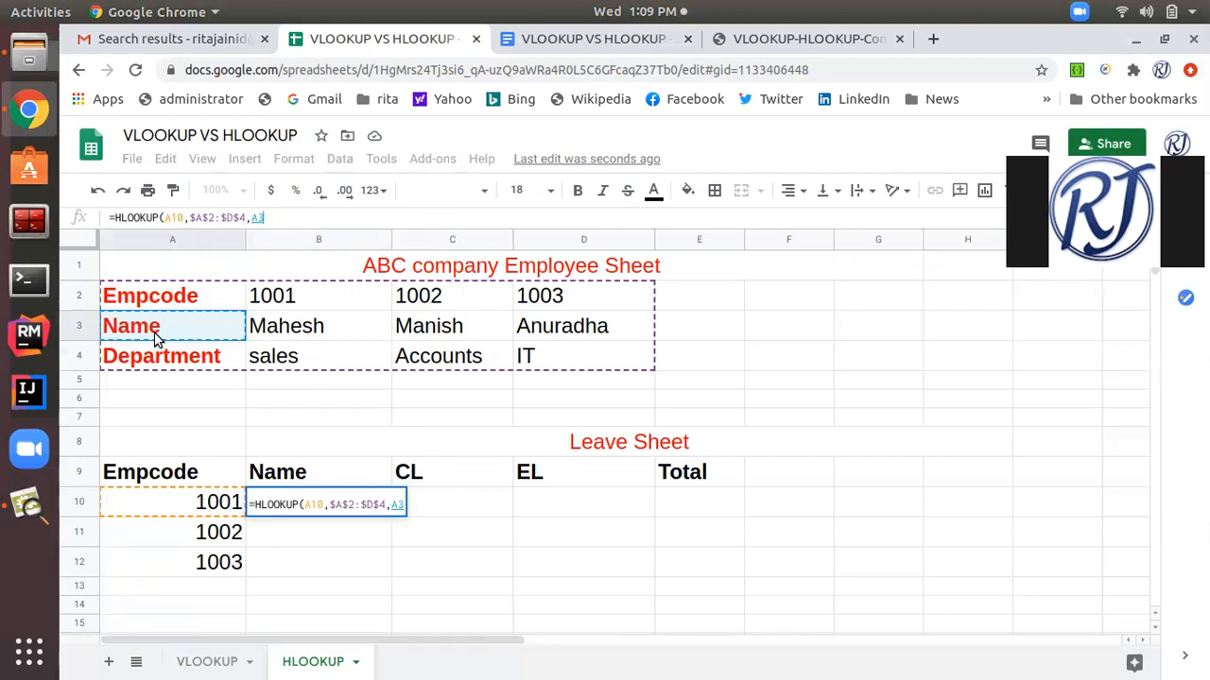
left_click(161, 363)
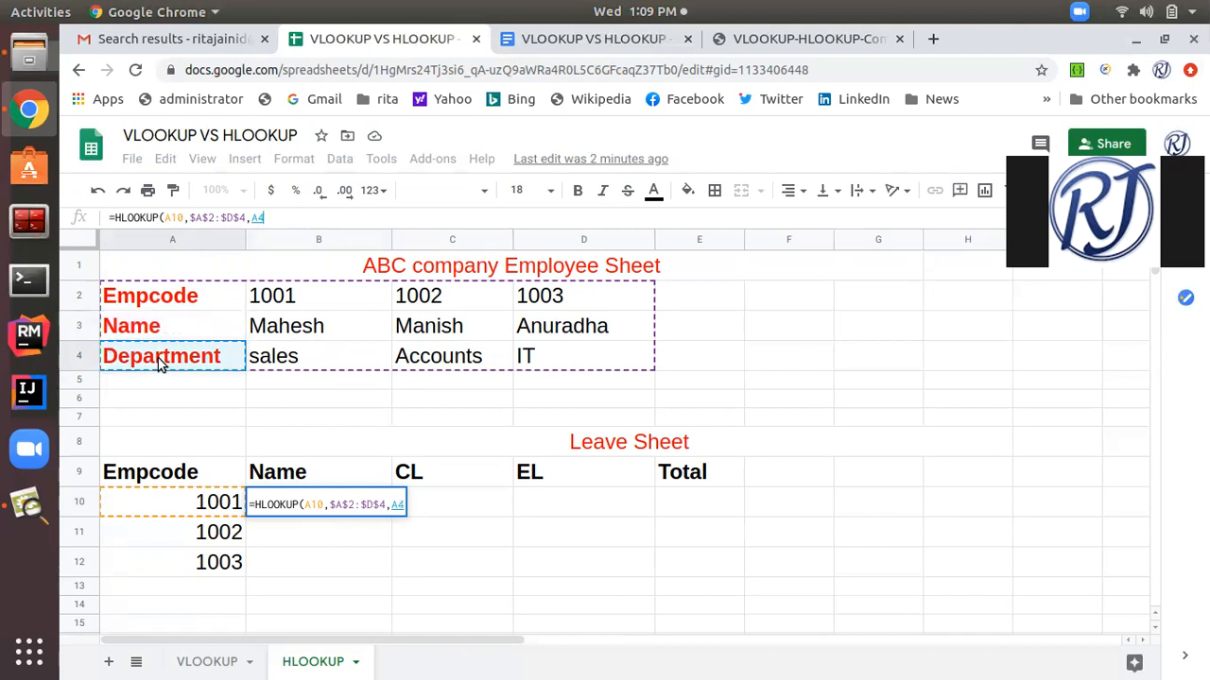
left_click(278, 217)
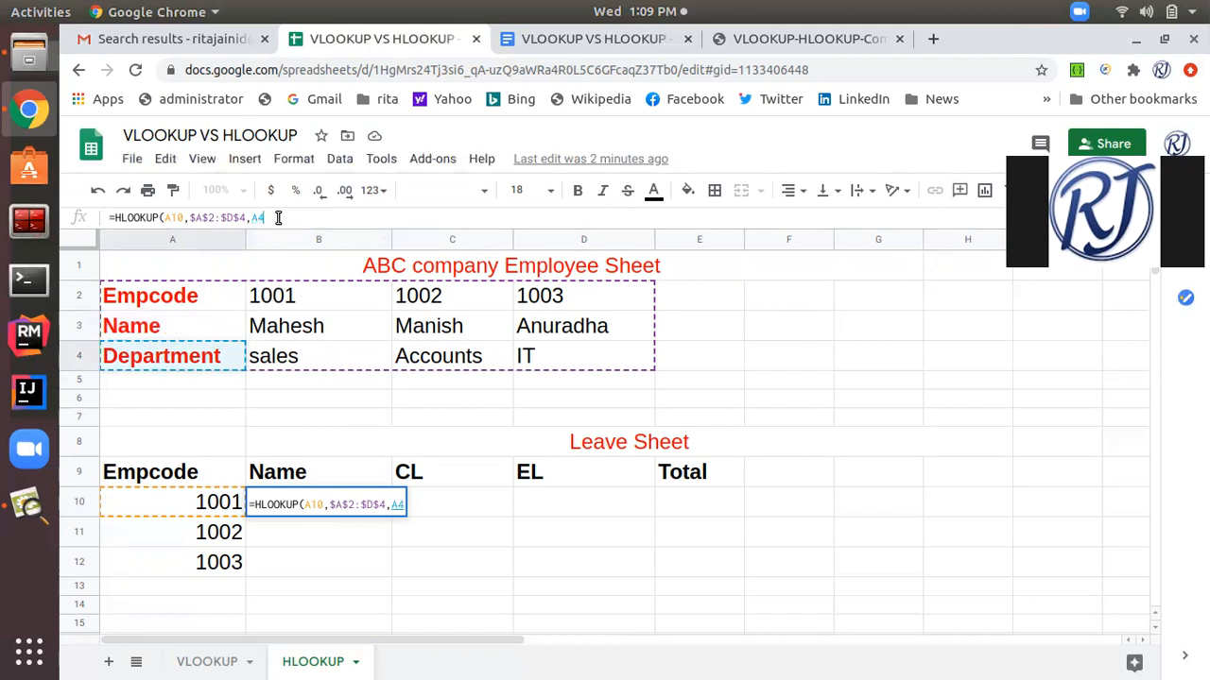
key("BackSpace")
key("BackSpace")
Complete the HLOOKUP formula in cell B10 with row index 2 and fill it down through cell B12.
type("2)")
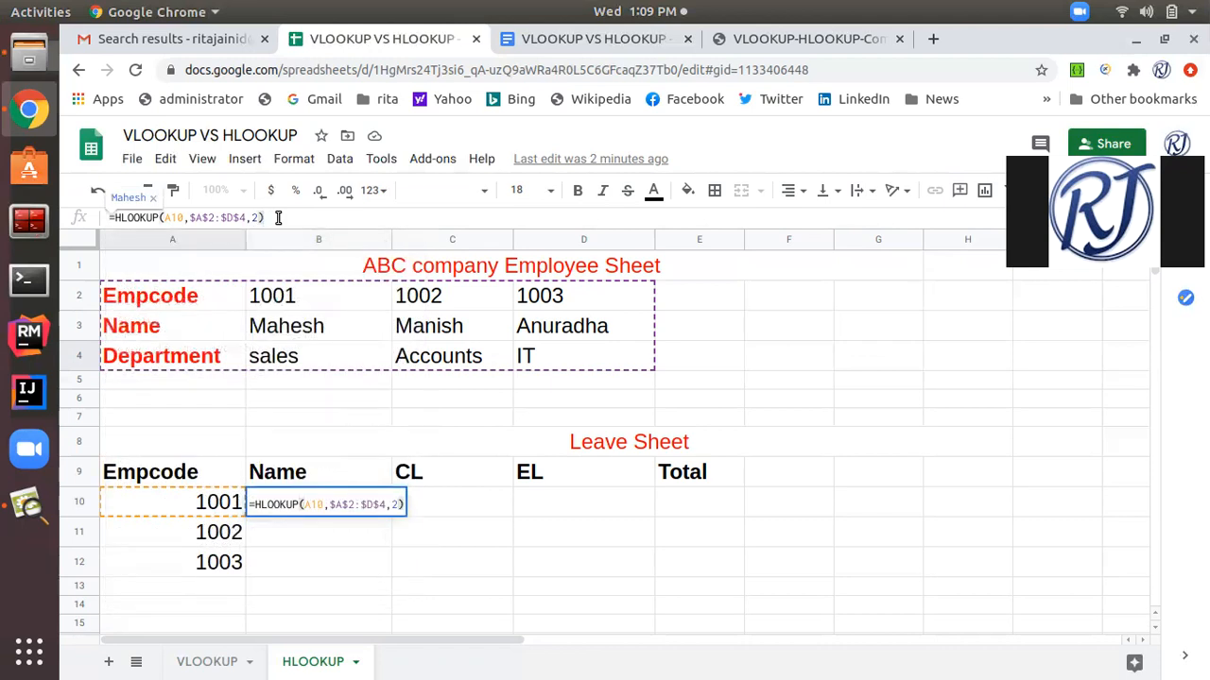
key("Return")
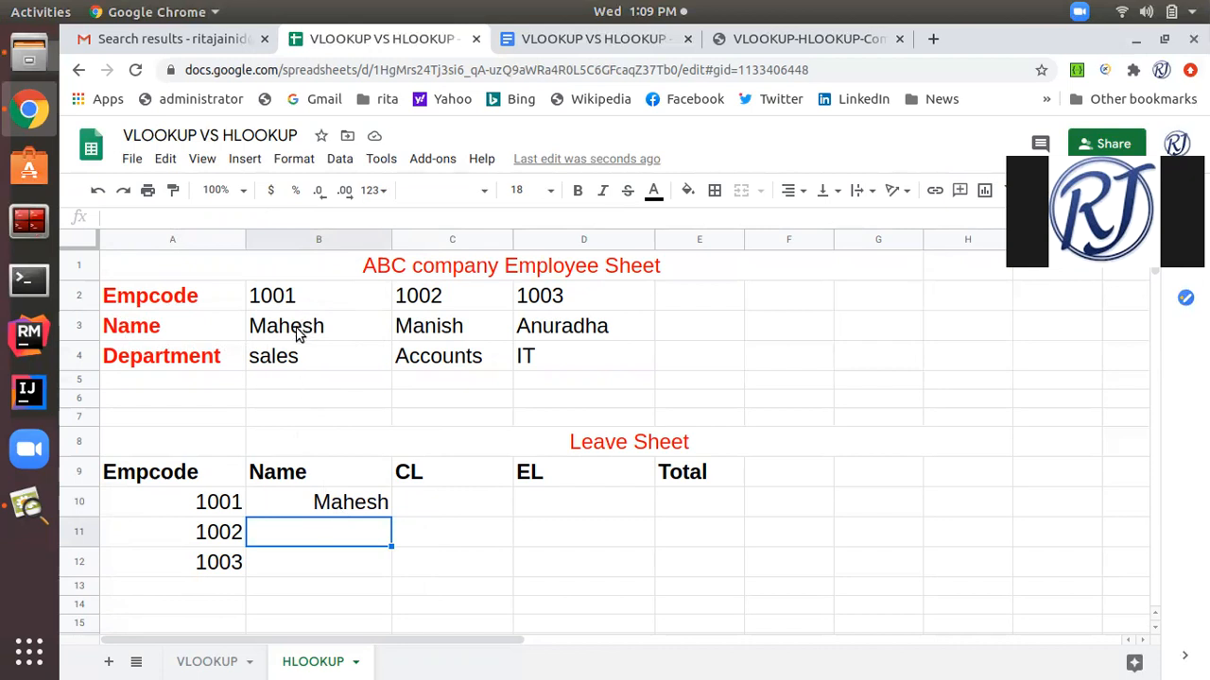
left_click(317, 511)
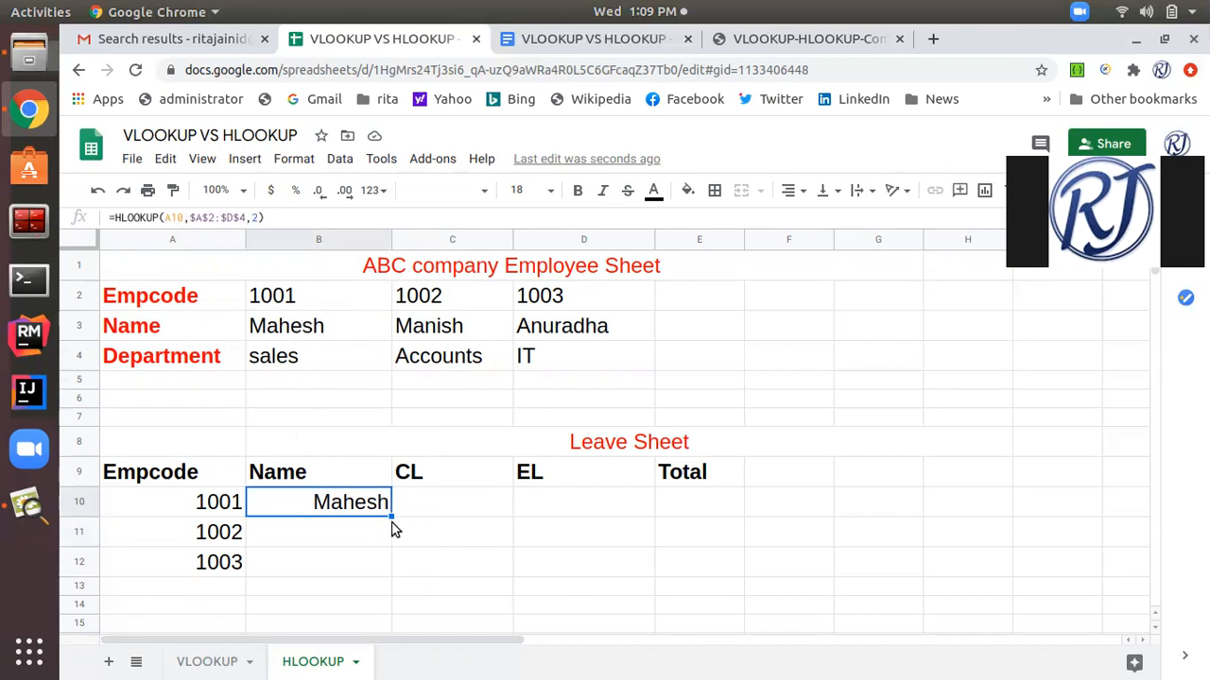
left_click_drag(391, 515, 381, 554)
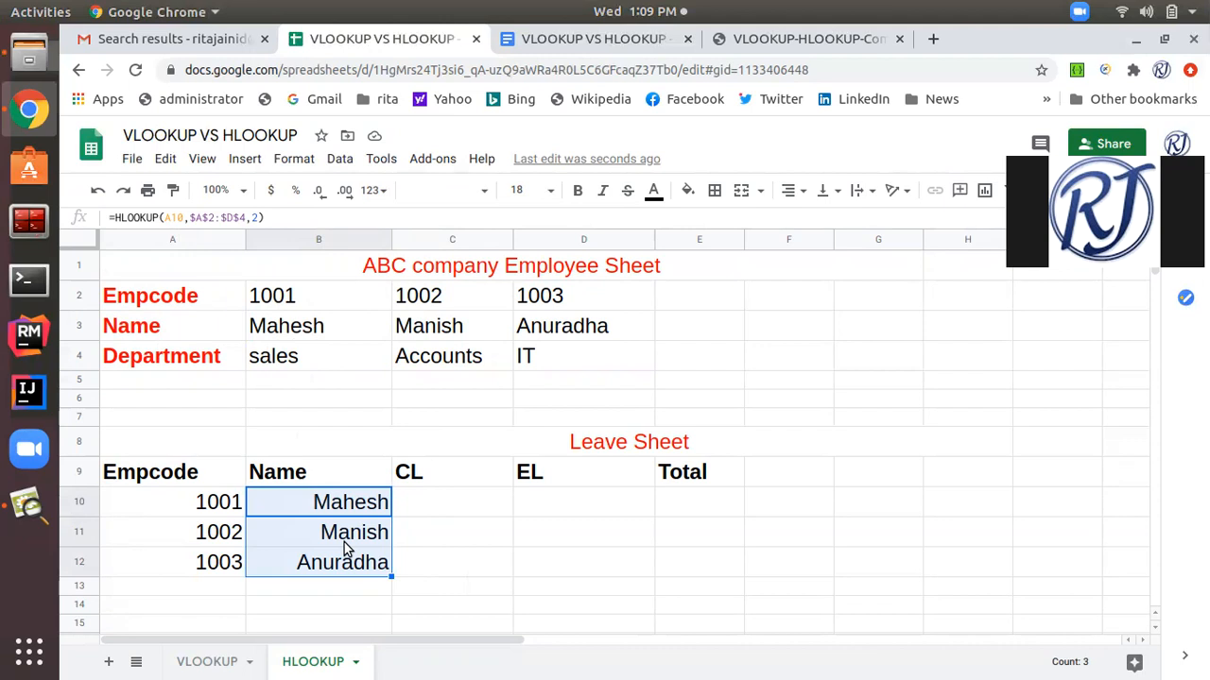
In the Leave Sheet, enter 12 as CL and 15 as EL for employee code 1001.
scroll(346, 548, "down", 1)
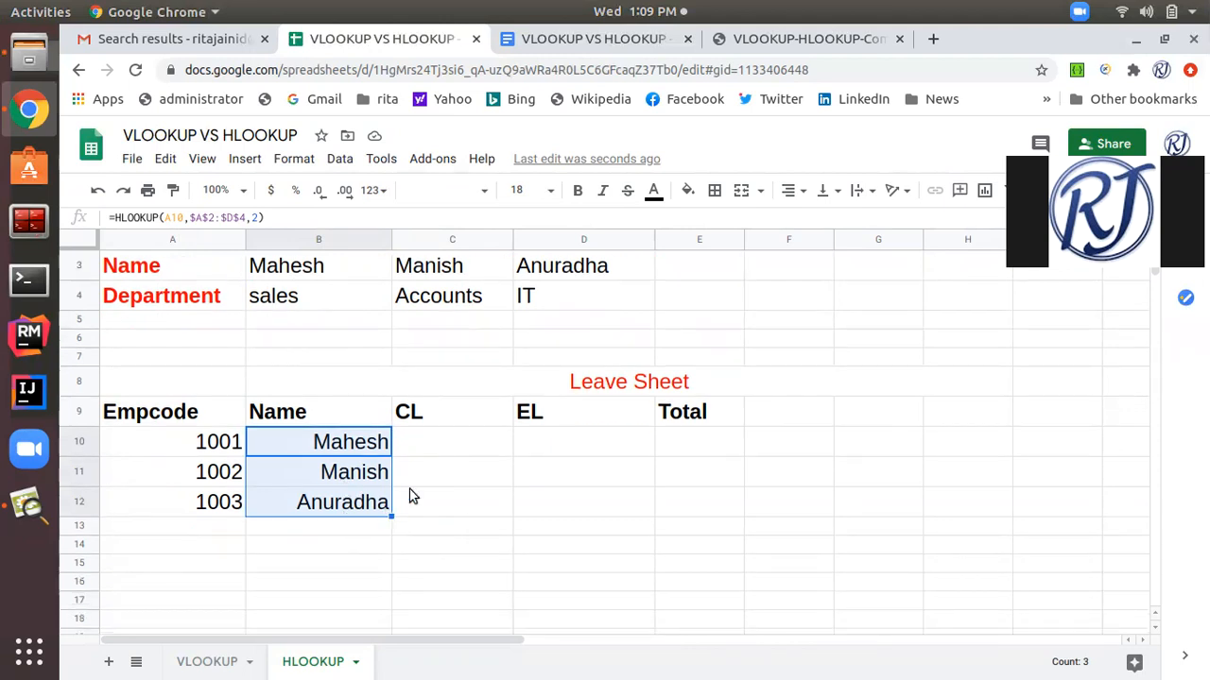
left_click(424, 441)
type("12")
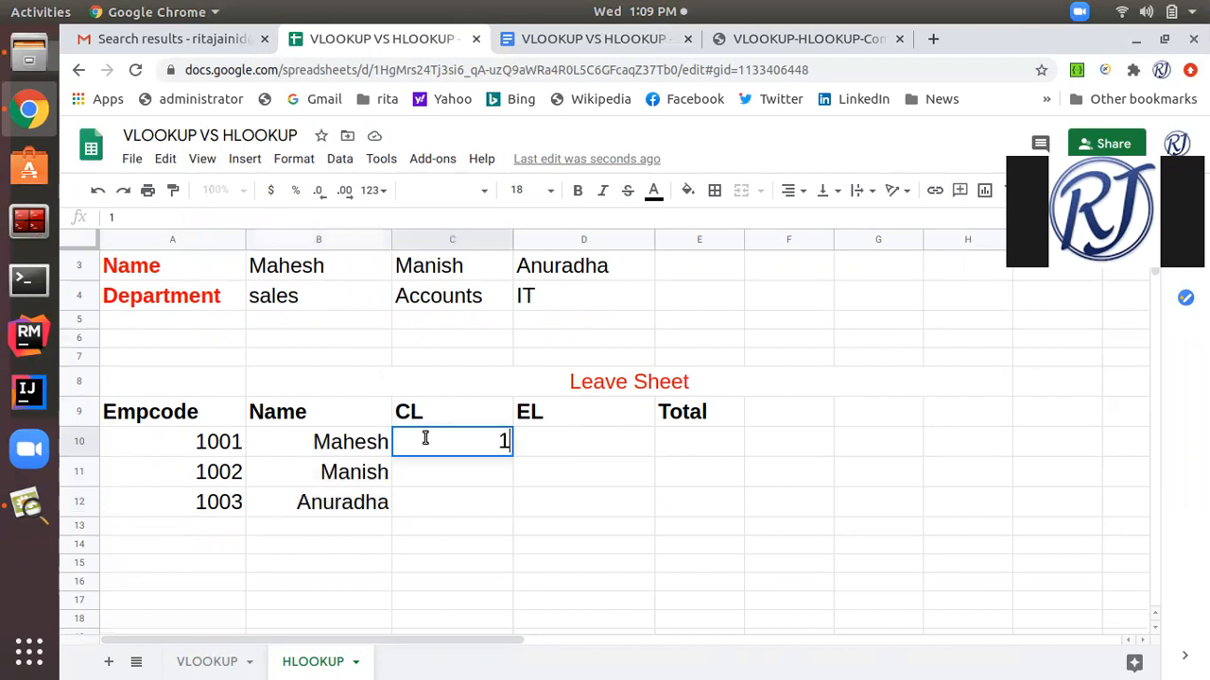
left_click(579, 445)
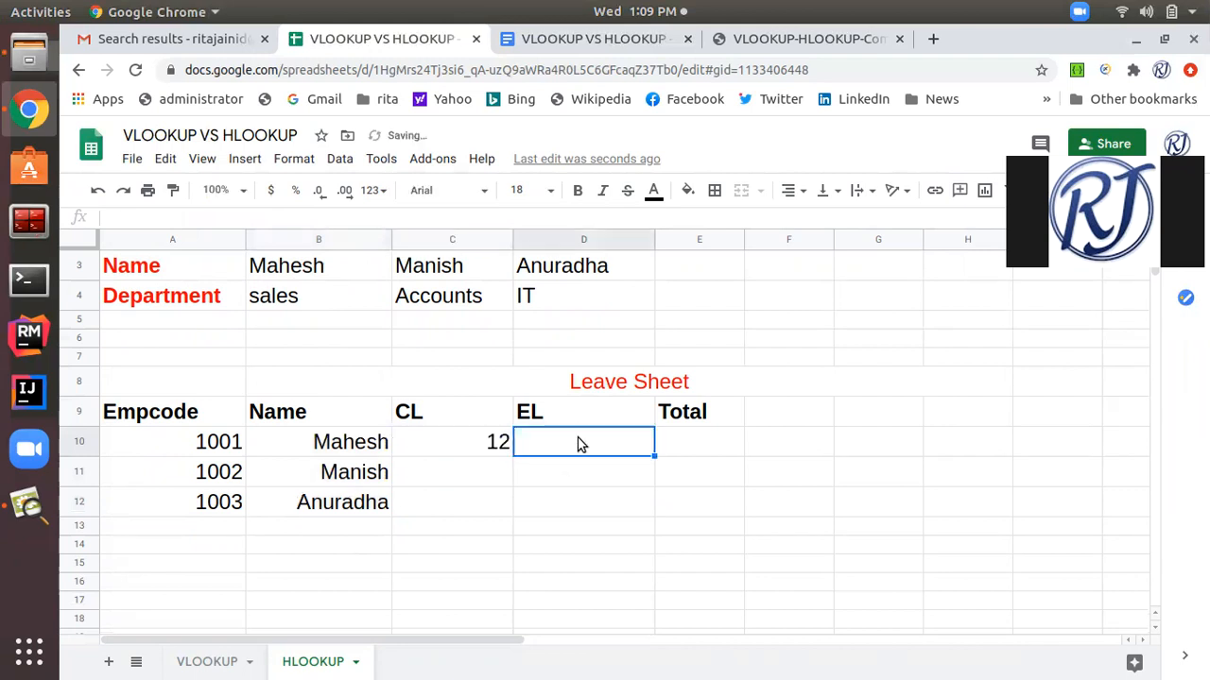
type("15")
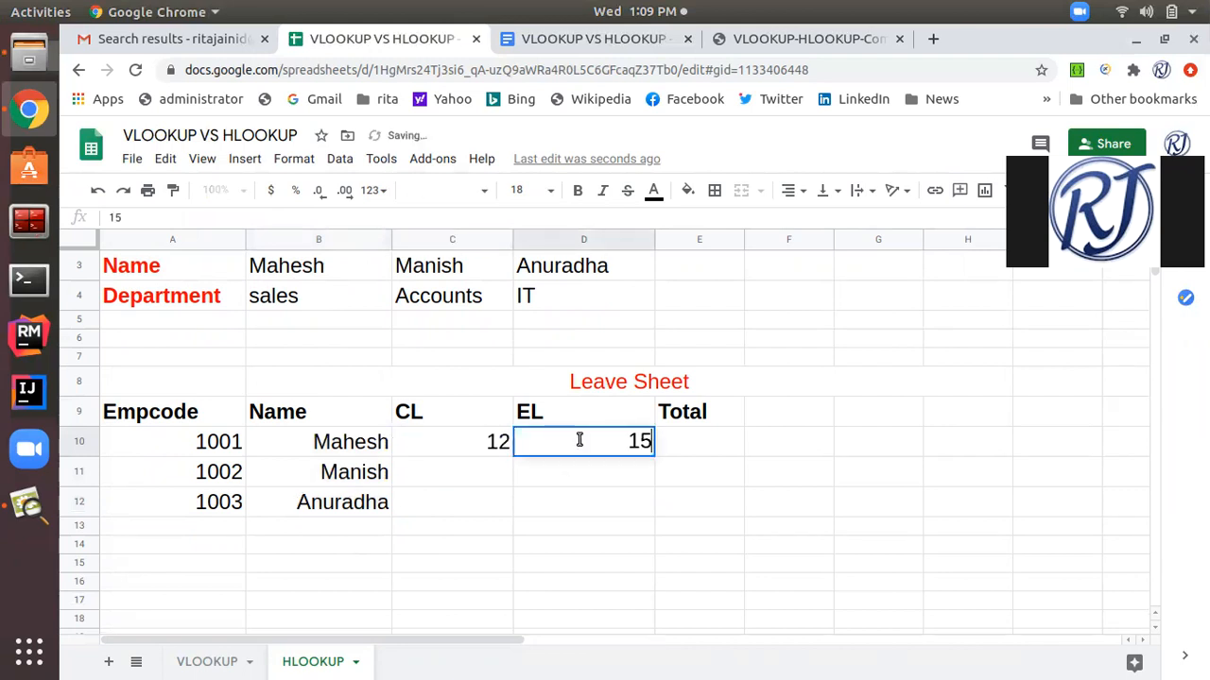
In the Leave Sheet, enter 10 as CL and 14 as EL for employee code 1002.
left_click(447, 473)
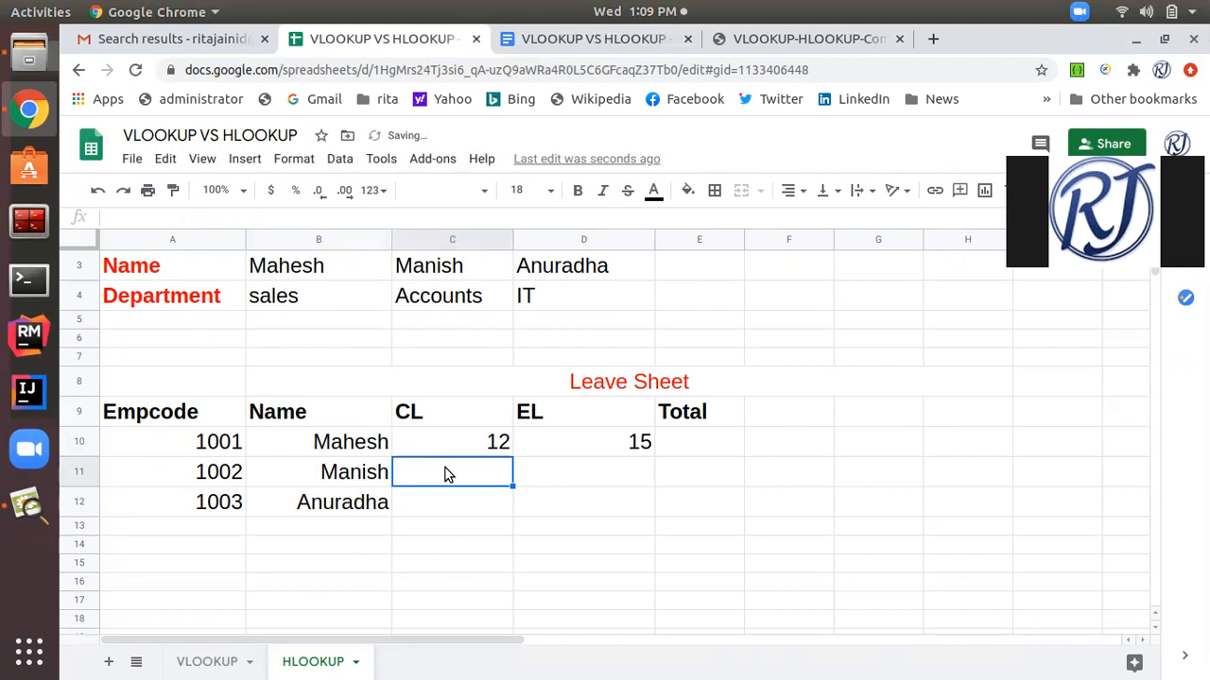
type("10")
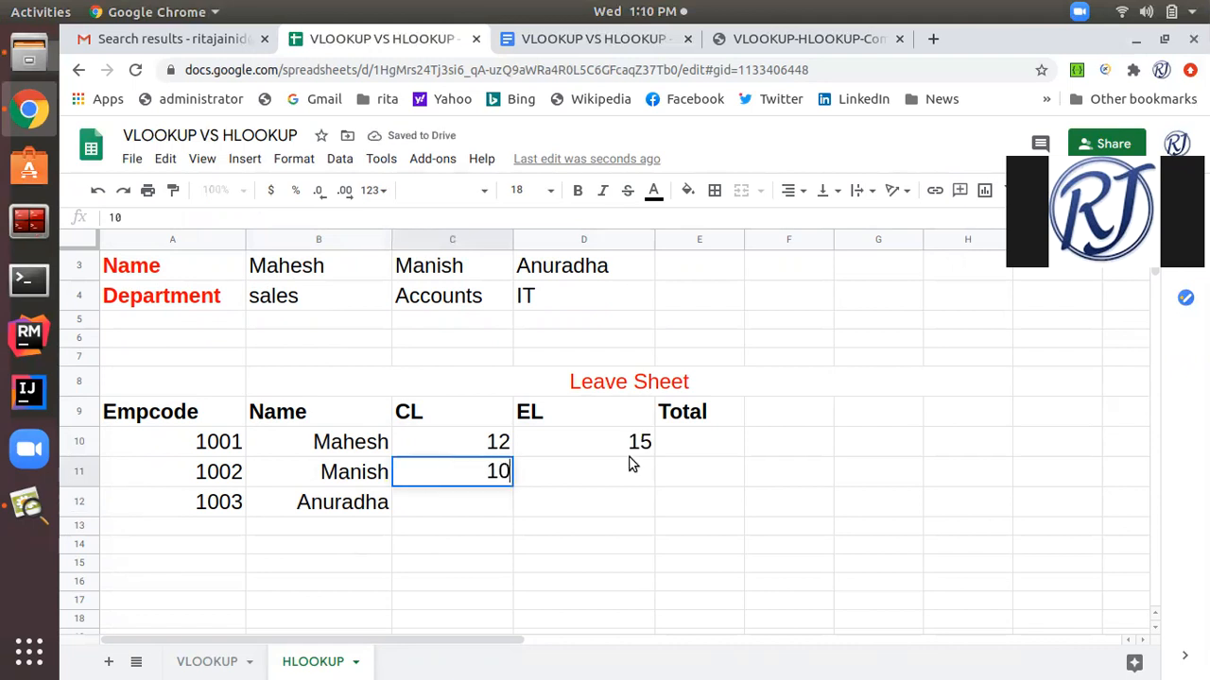
left_click(629, 469)
type("14")
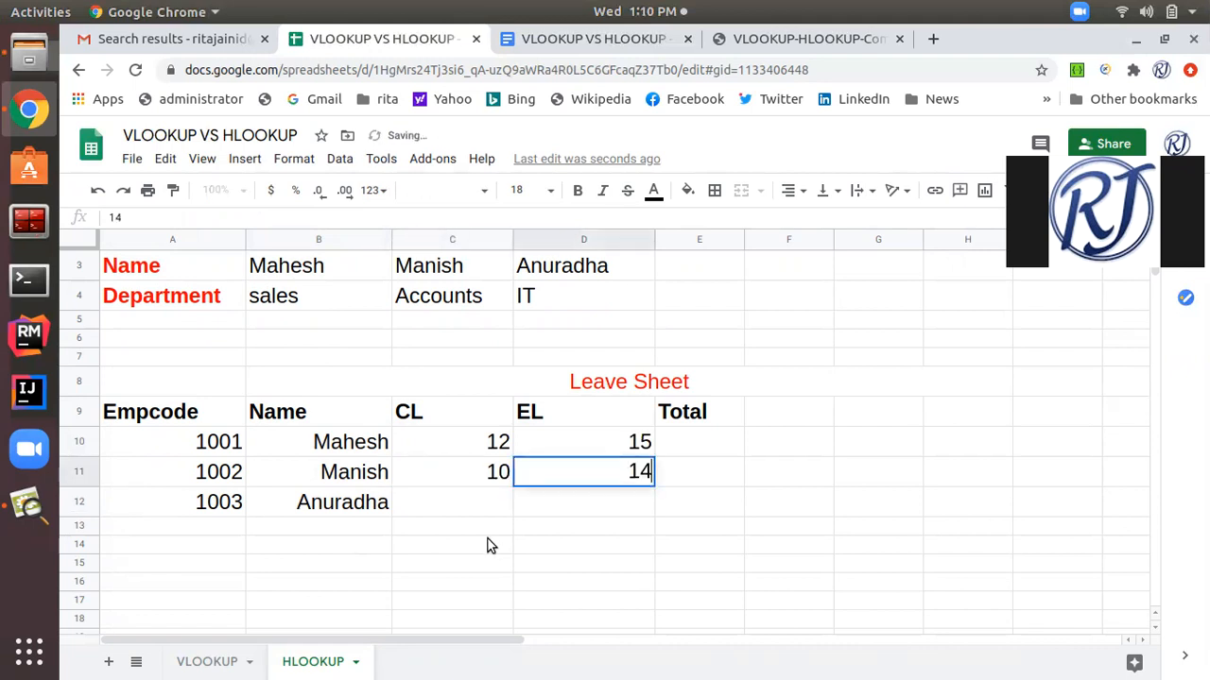
In the Leave Sheet, enter 12 as CL and 13 as EL for employee code 1003.
left_click(488, 513)
type("12")
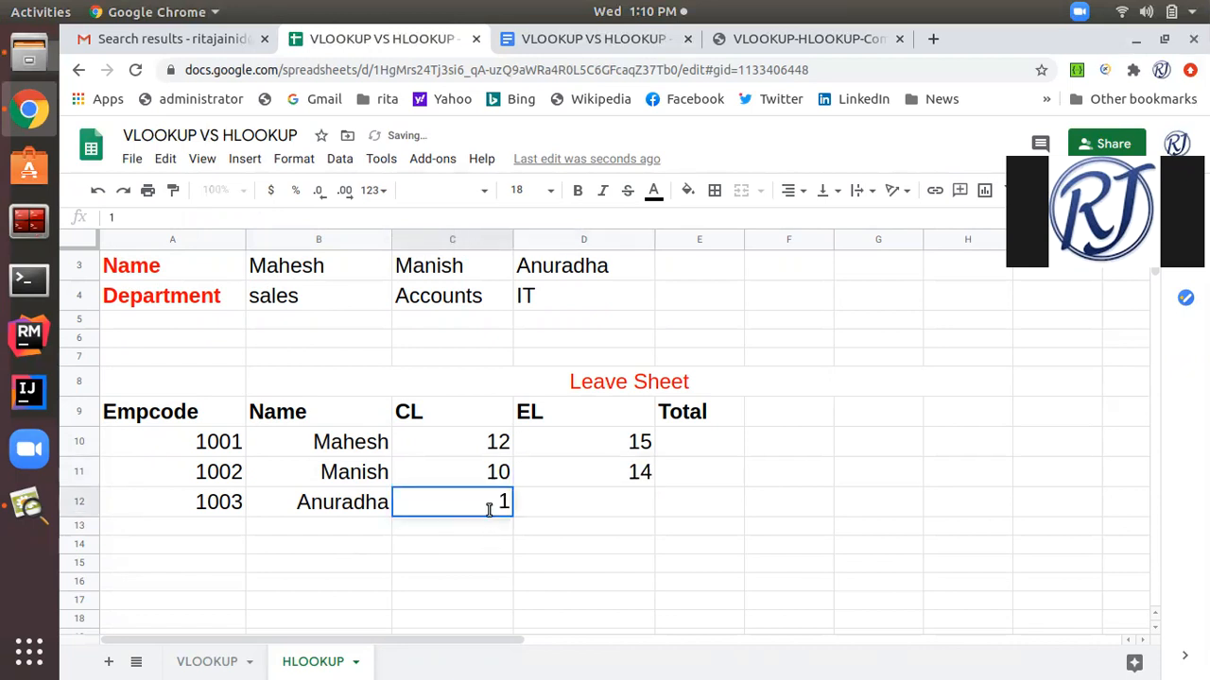
left_click(638, 514)
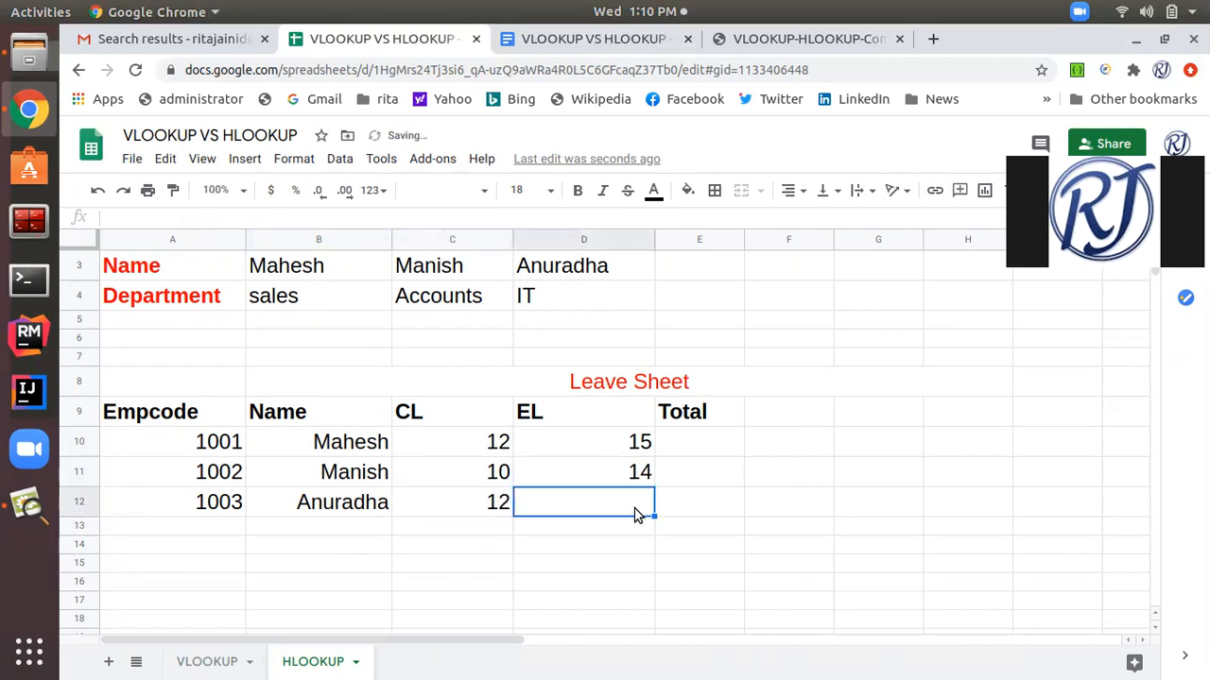
type("13")
left_click(560, 547)
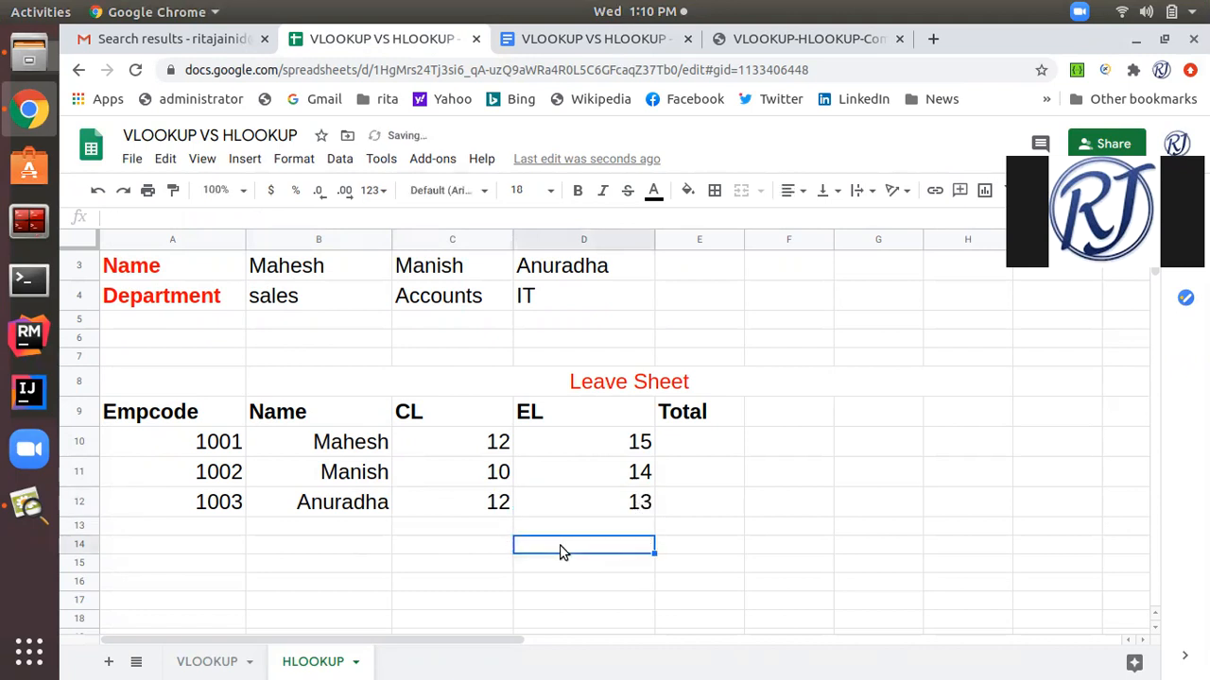
scroll(560, 553, "down", 1)
scroll(560, 553, "up", 2)
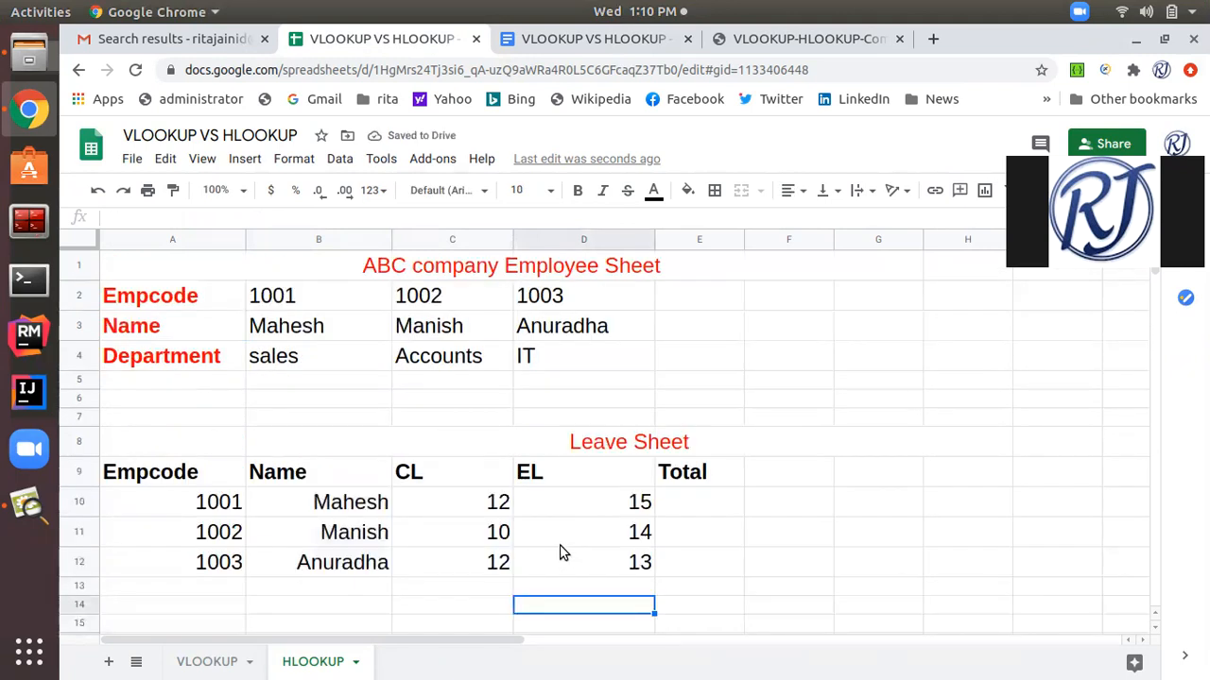
scroll(559, 553, "down", 1)
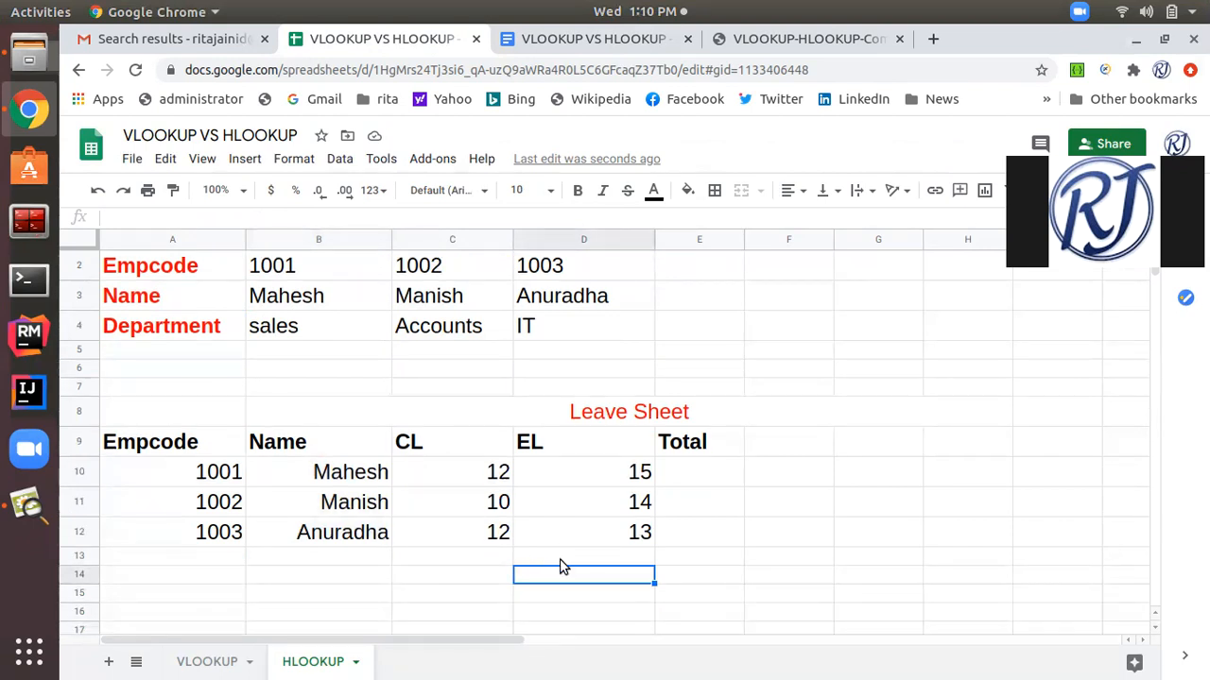
scroll(313, 563, "up", 1)
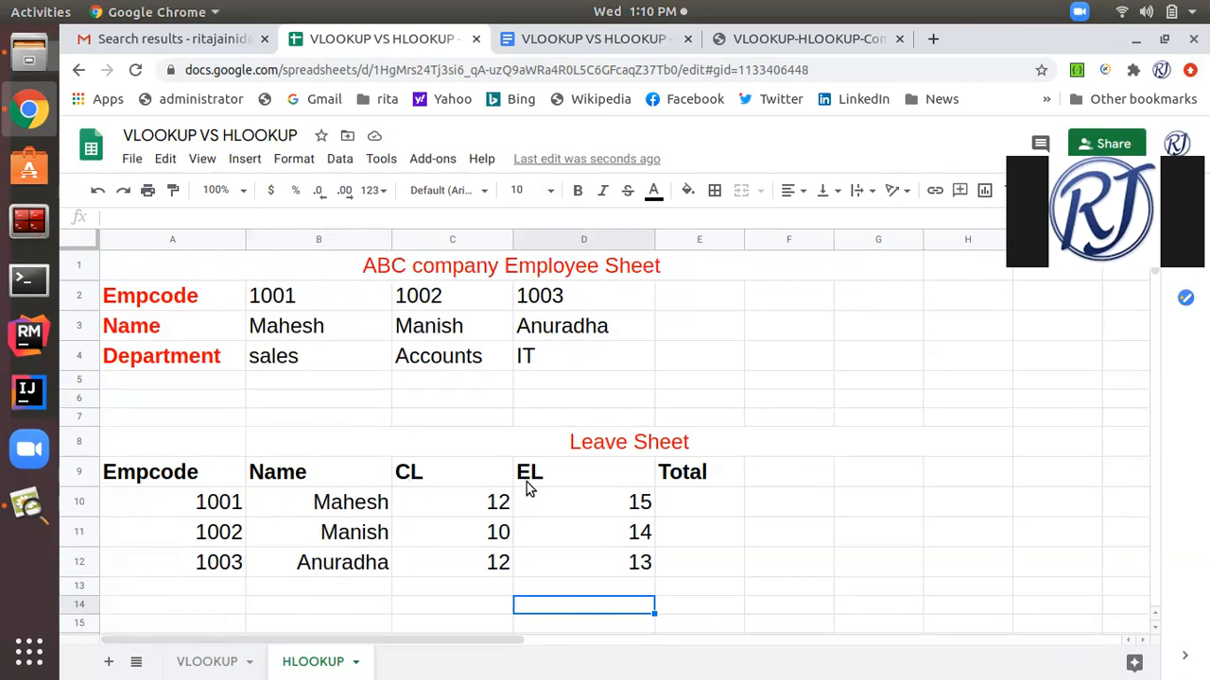
scroll(526, 486, "down", 1)
scroll(526, 486, "up", 1)
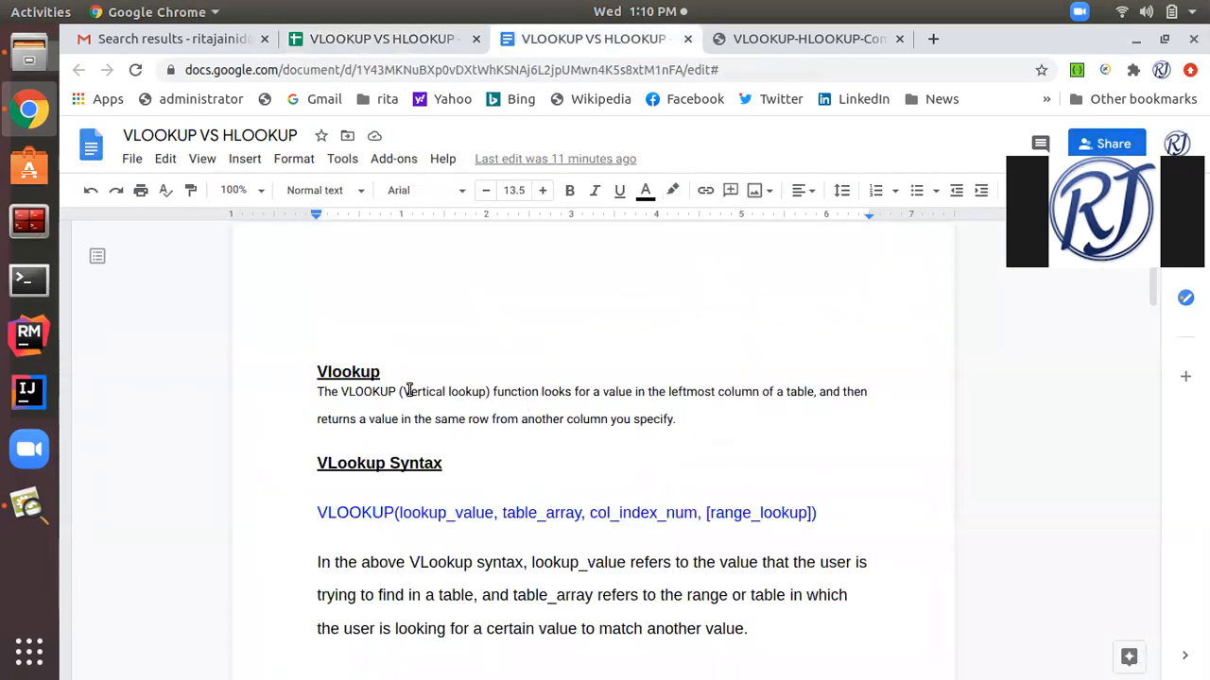
In the VLOOKUP VS HLOOKUP Google Docs document, review both function definitions and the HLOOKUP arguments lookup_value, table_array and row_index_num.
scroll(541, 452, "down", 1)
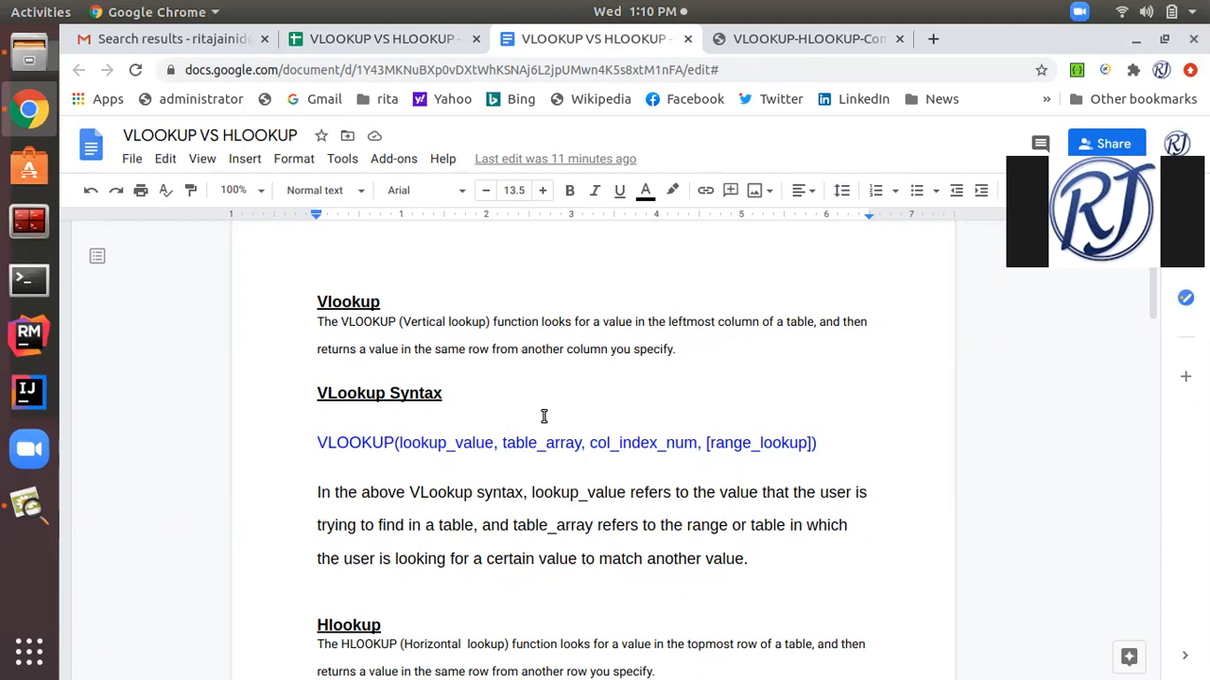
scroll(481, 431, "down", 1)
scroll(381, 423, "down", 1)
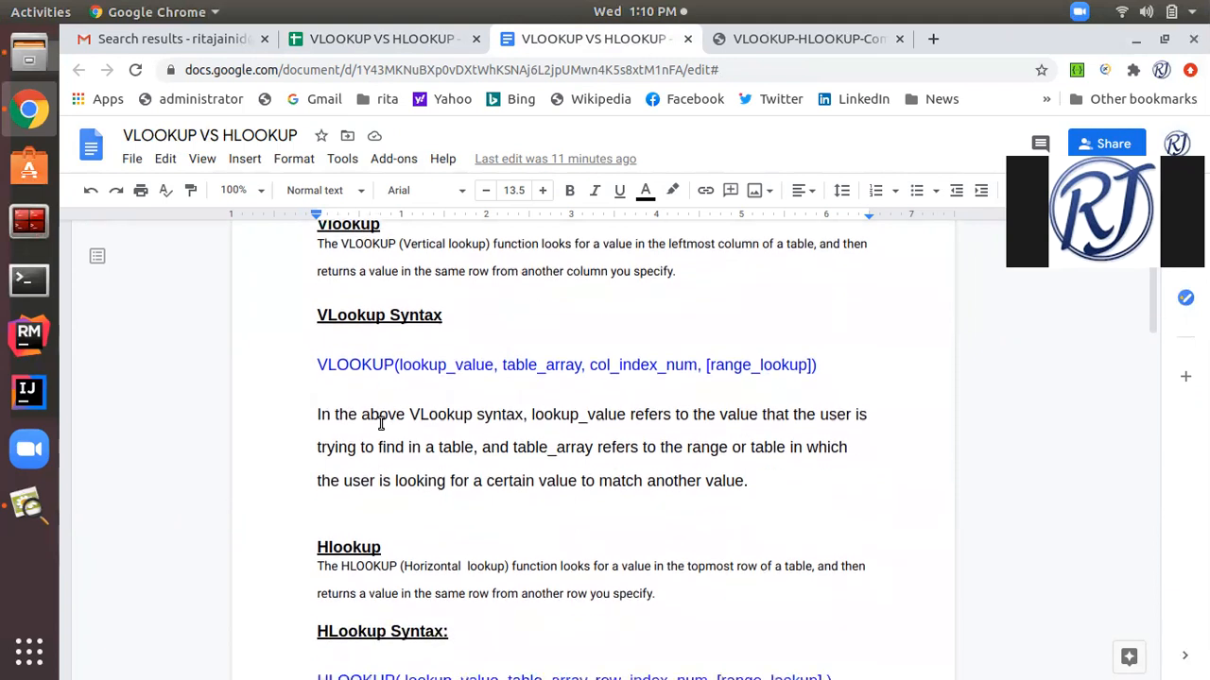
scroll(352, 570, "down", 1)
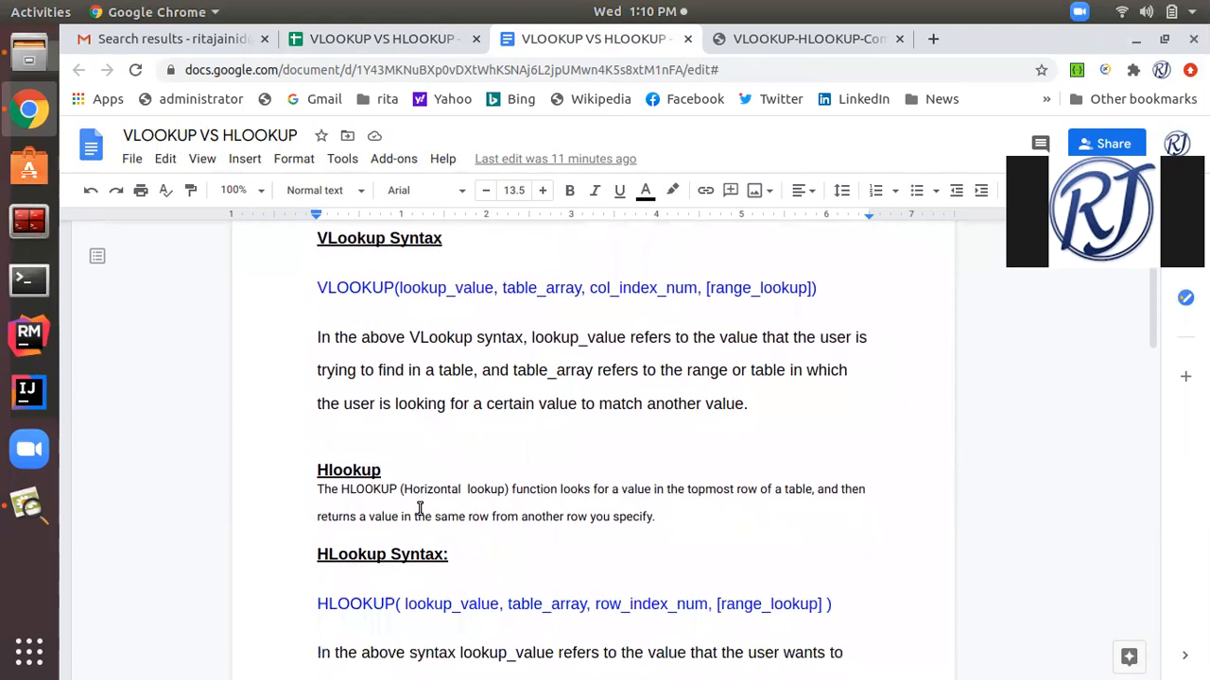
scroll(414, 508, "down", 2)
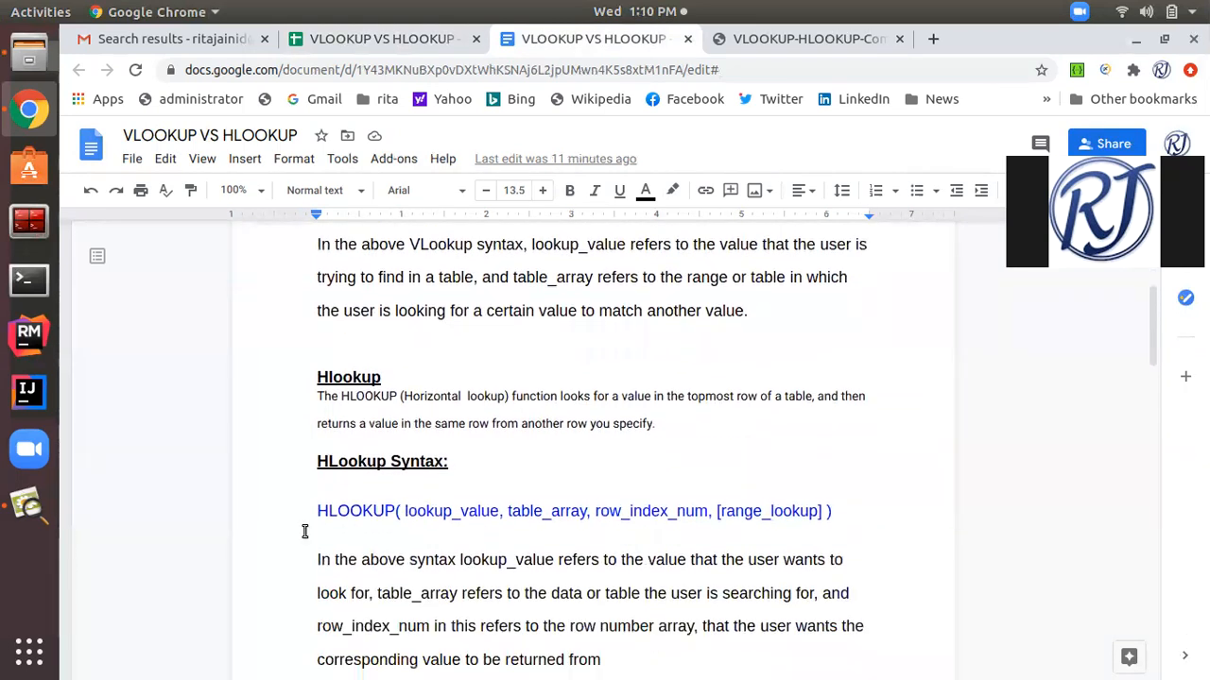
left_click_drag(500, 517, 419, 515)
left_click_drag(592, 512, 508, 512)
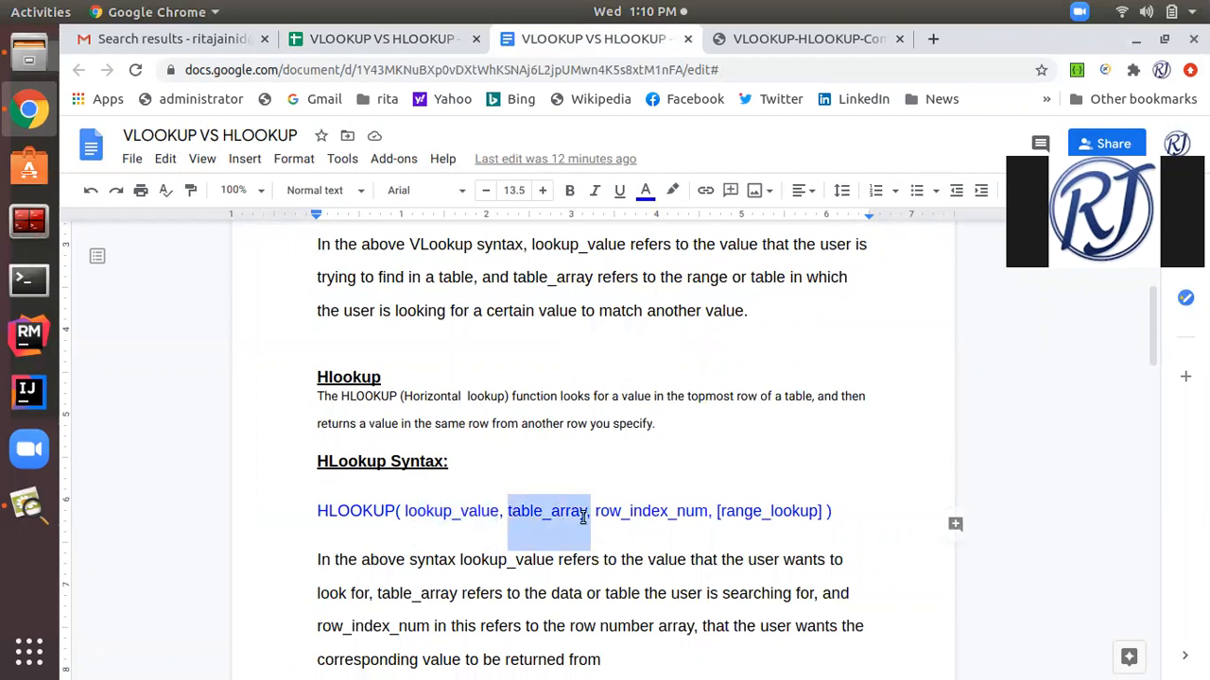
left_click_drag(711, 511, 597, 498)
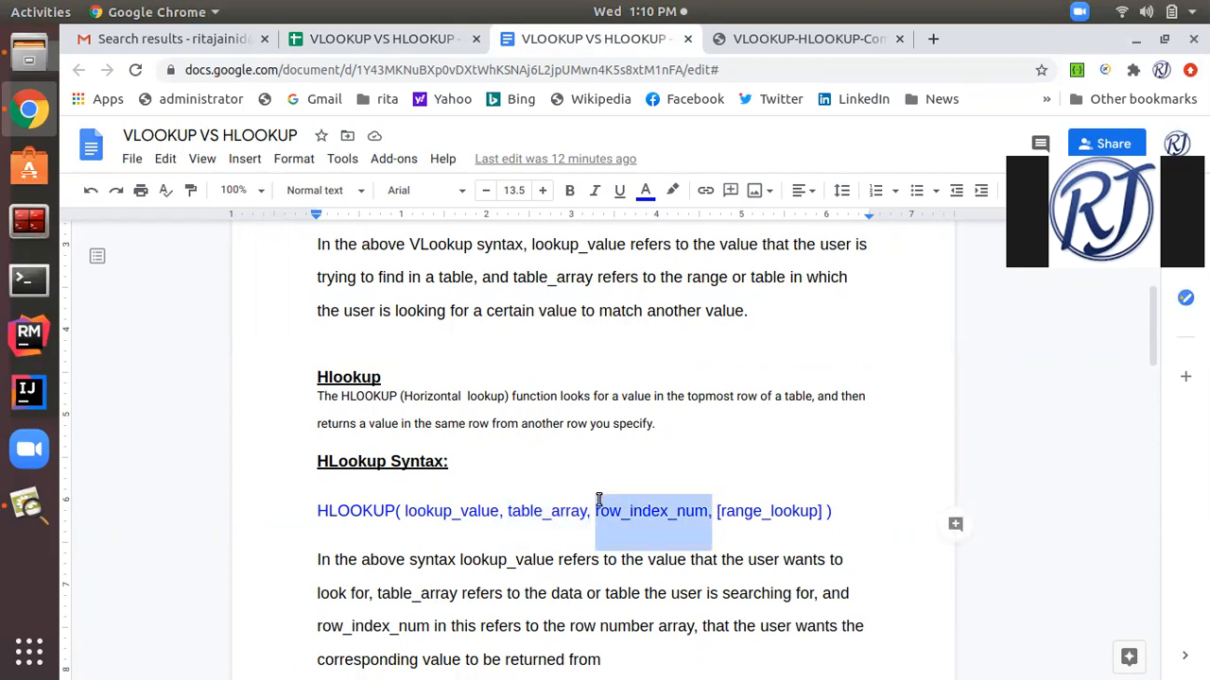
left_click_drag(500, 511, 399, 506)
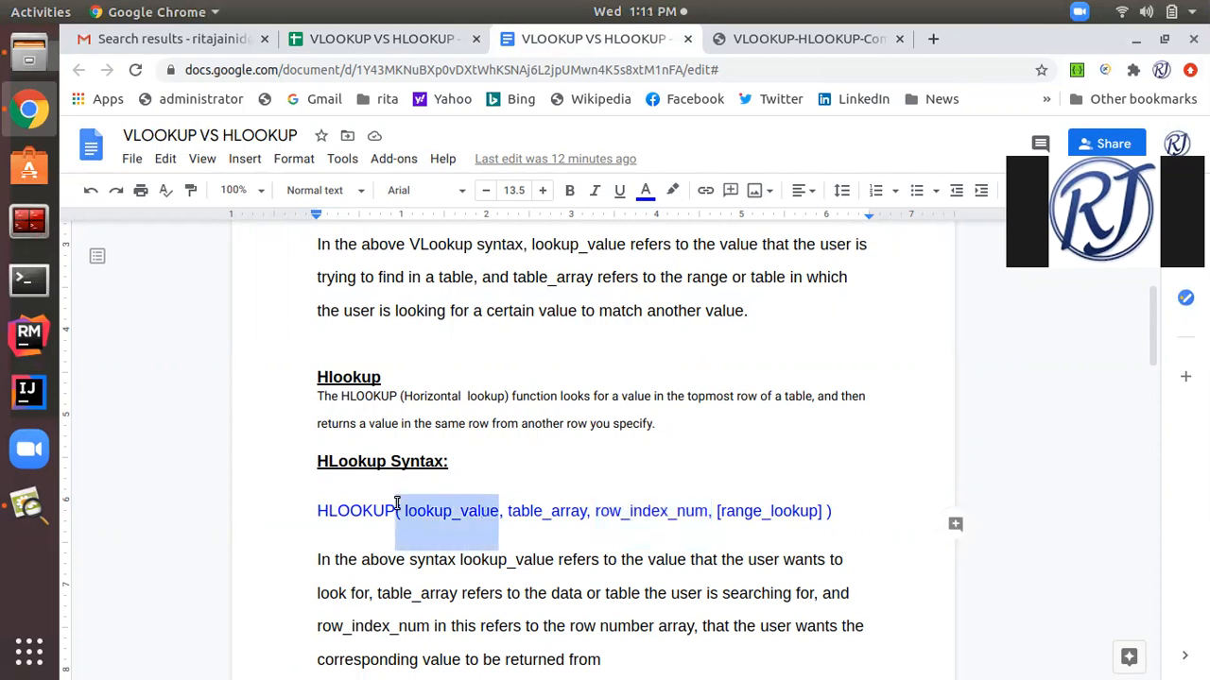
left_click(555, 565)
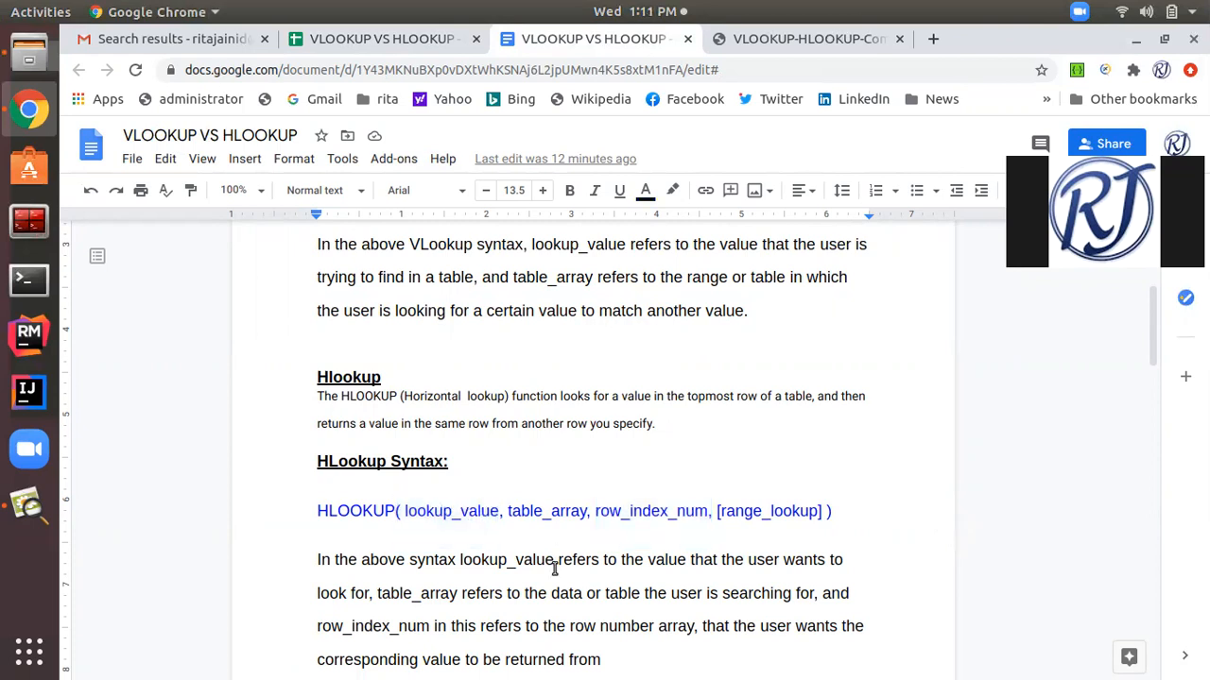
scroll(554, 565, "down", 4)
scroll(555, 567, "up", 6)
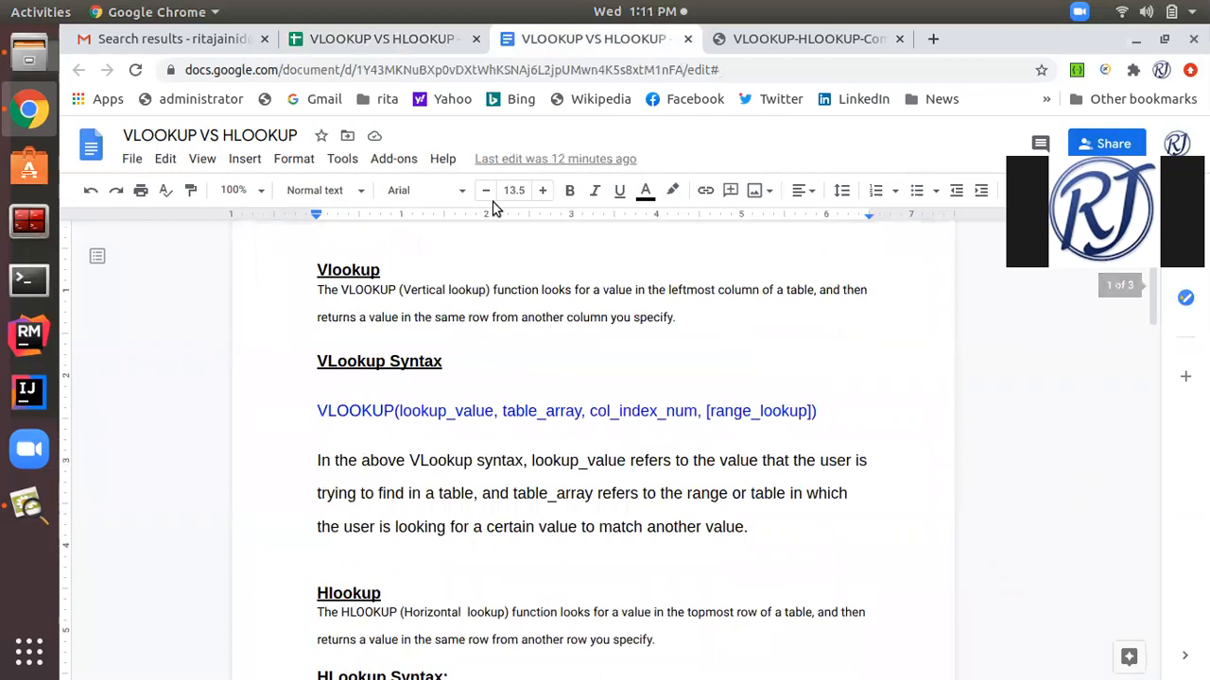
Return to the VLOOKUP VS HLOOKUP spreadsheet and look over the employee table and Leave Sheet on the HLOOKUP sheet.
left_click(393, 46)
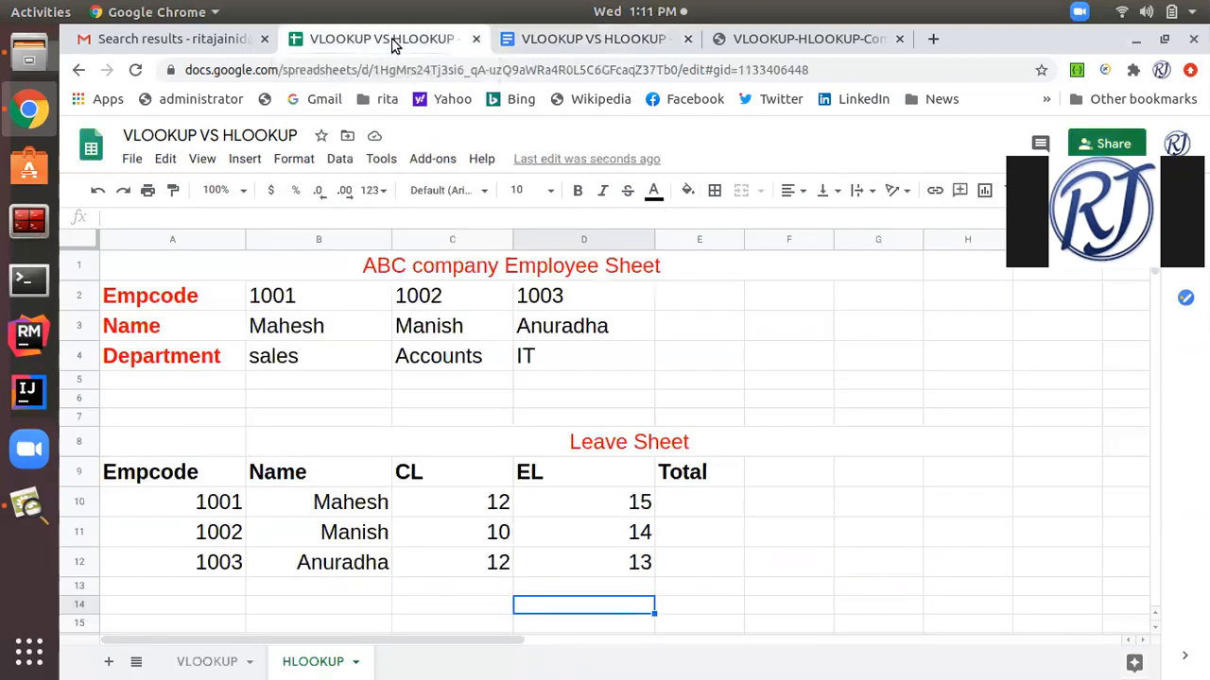
scroll(457, 362, "down", 1)
scroll(457, 363, "up", 1)
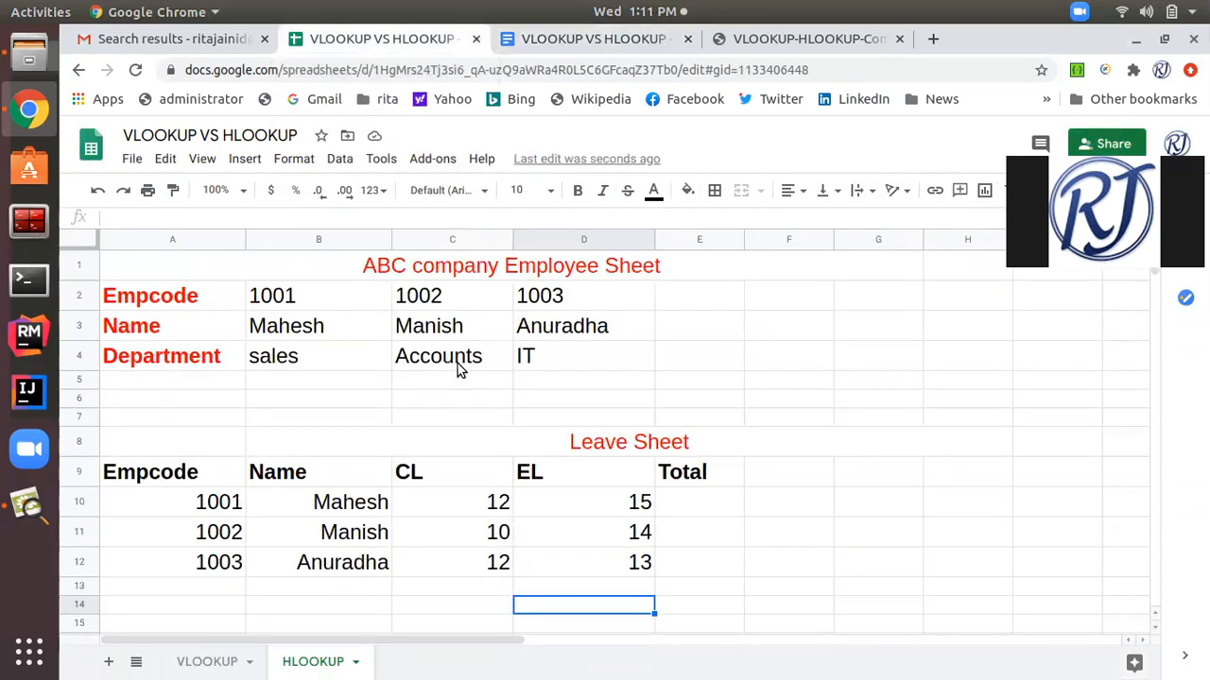